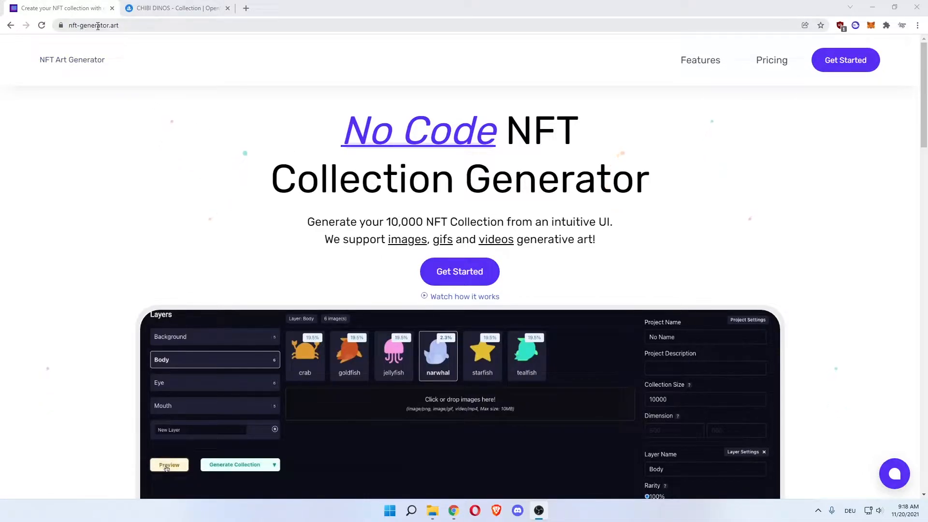
- Examine the generator's landing page for its web address, headline, supported collection size and supported media formats
drag(139, 28, 81, 32)
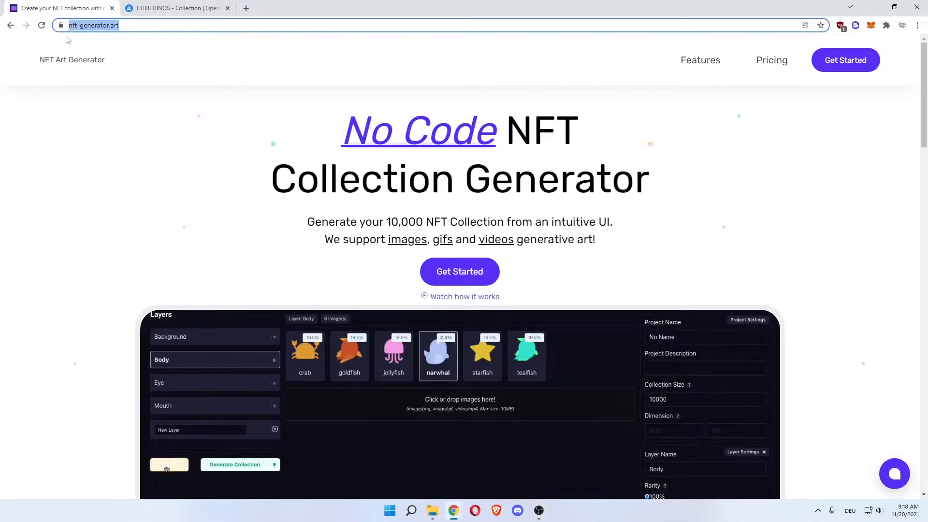
click(146, 101)
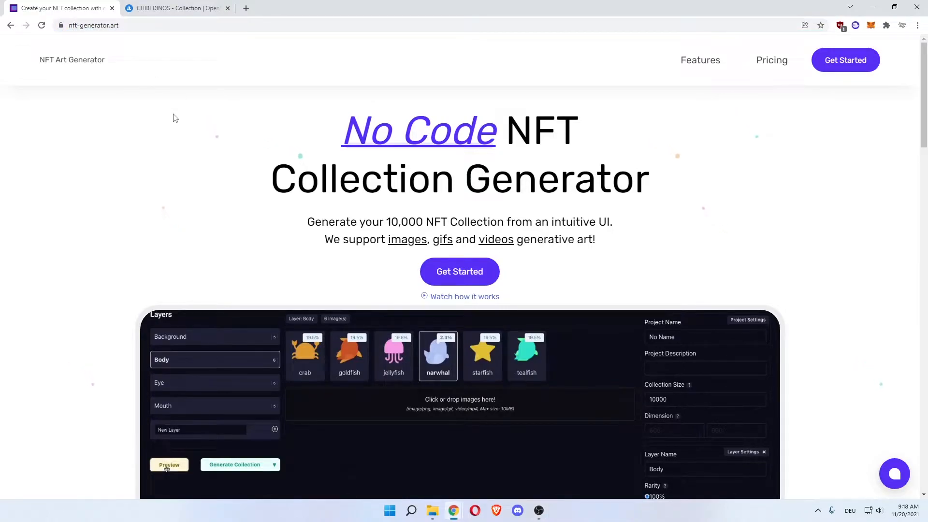
drag(343, 138, 497, 138)
drag(361, 164, 648, 186)
click(510, 201)
drag(340, 222, 476, 222)
drag(534, 222, 603, 222)
click(381, 239)
drag(334, 239, 548, 240)
click(452, 239)
click(545, 240)
- Open the generator app in a new browser tab and name the project "Nft Art no Coding"
middle_click(847, 62)
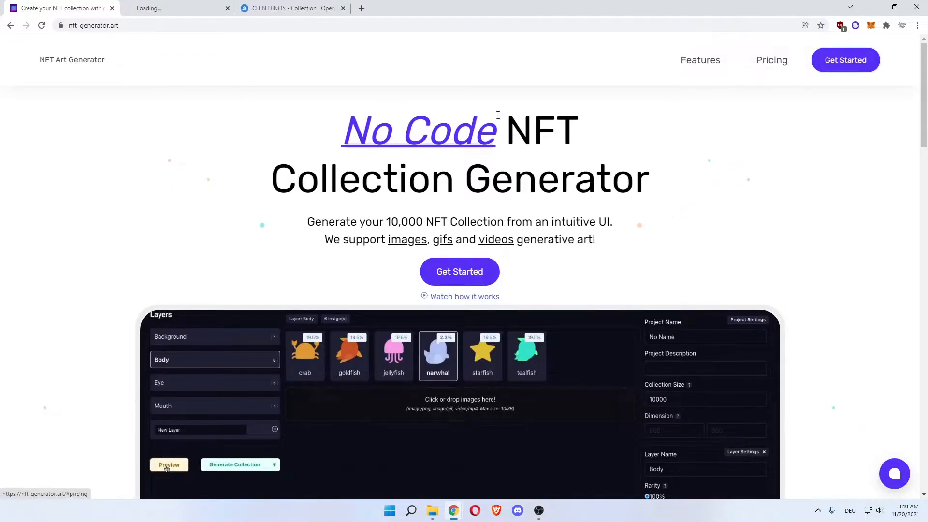
click(178, 15)
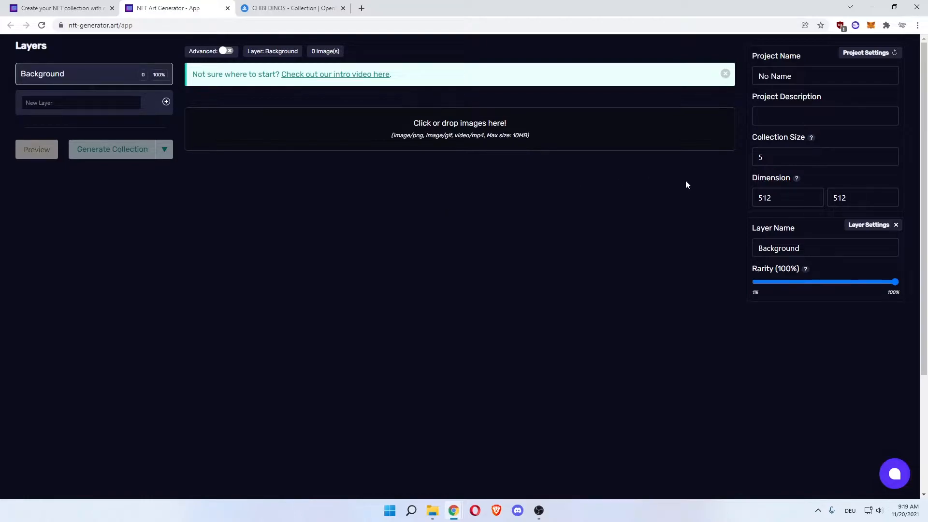
drag(791, 76, 757, 68)
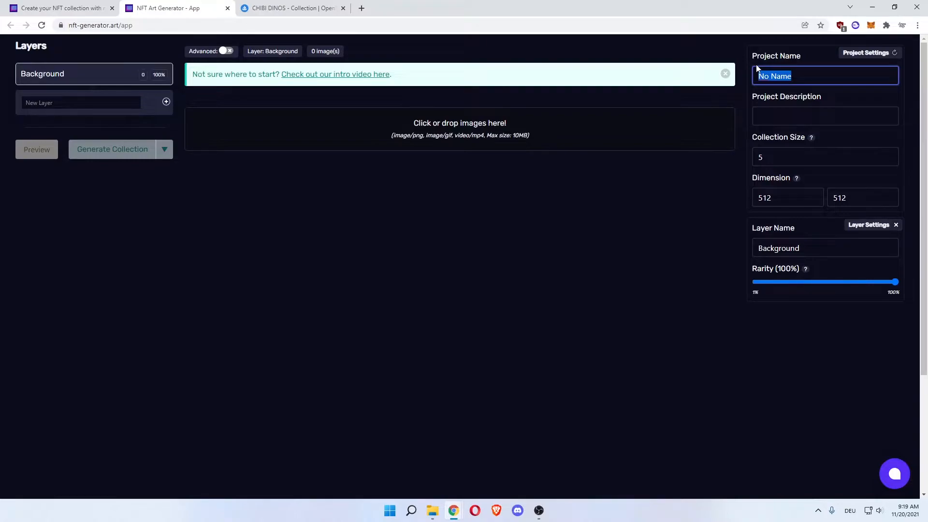
text(Nft Art no Coding)
- Enter "no coding needed to make it in nfts" as the project description
click(755, 97)
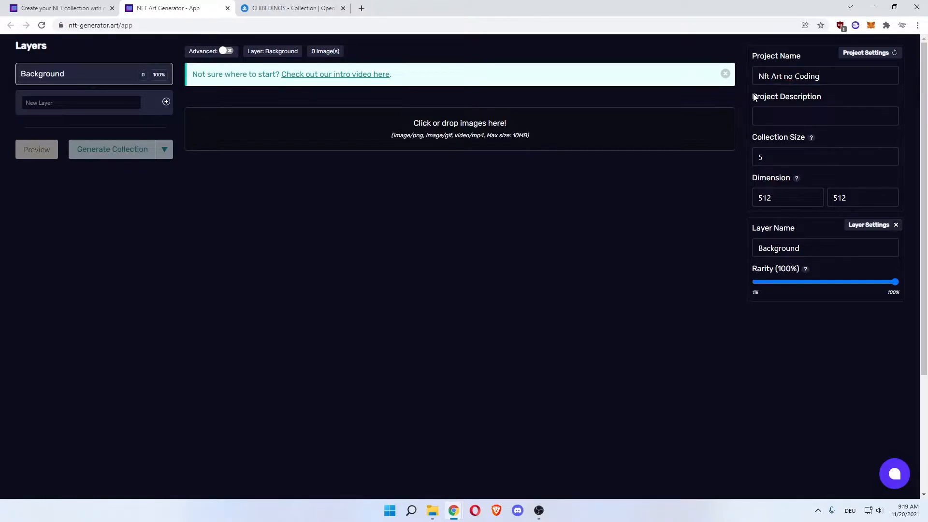
click(758, 116)
click(755, 96)
click(804, 95)
text(coding needed)
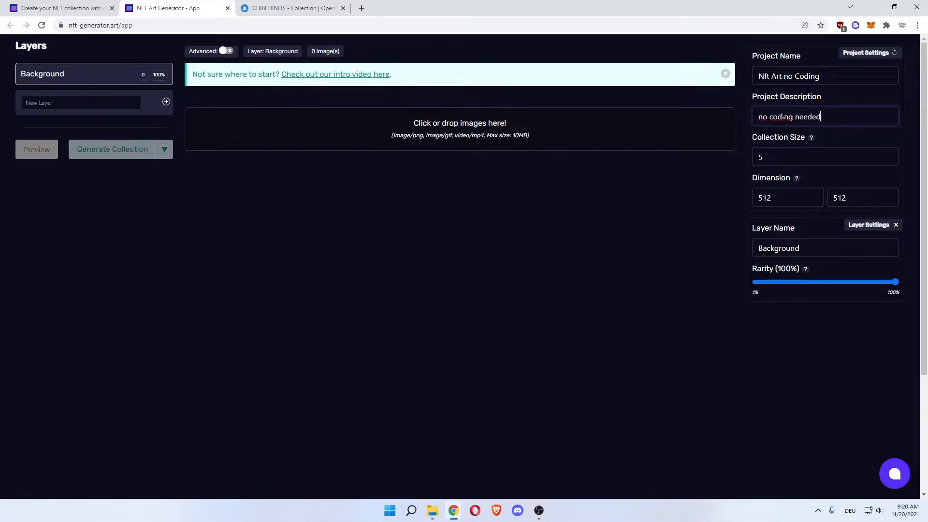
text( to make it in nfts)
click(750, 112)
- Add two new layers named Characters and Weather below the Background layer
mouse_move(796, 178)
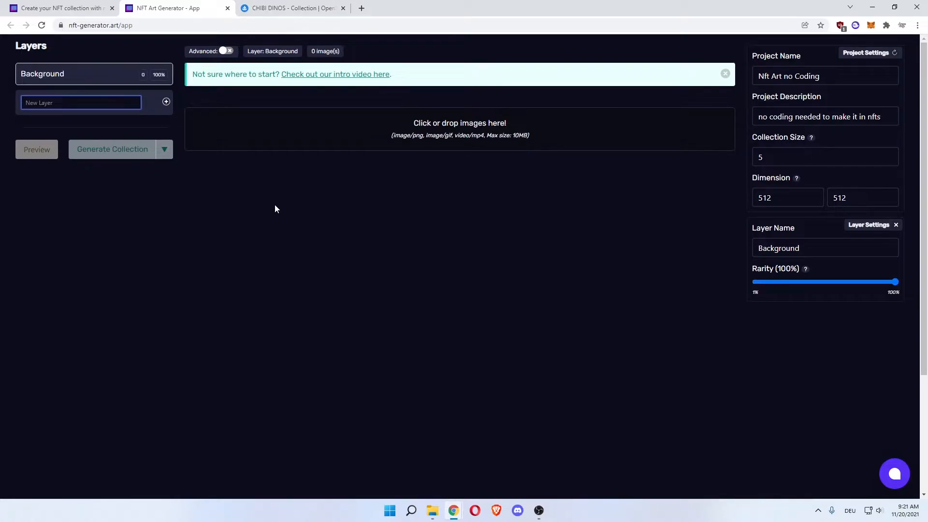
text(Characters)
key(Return)
text(Weather)
key(Return)
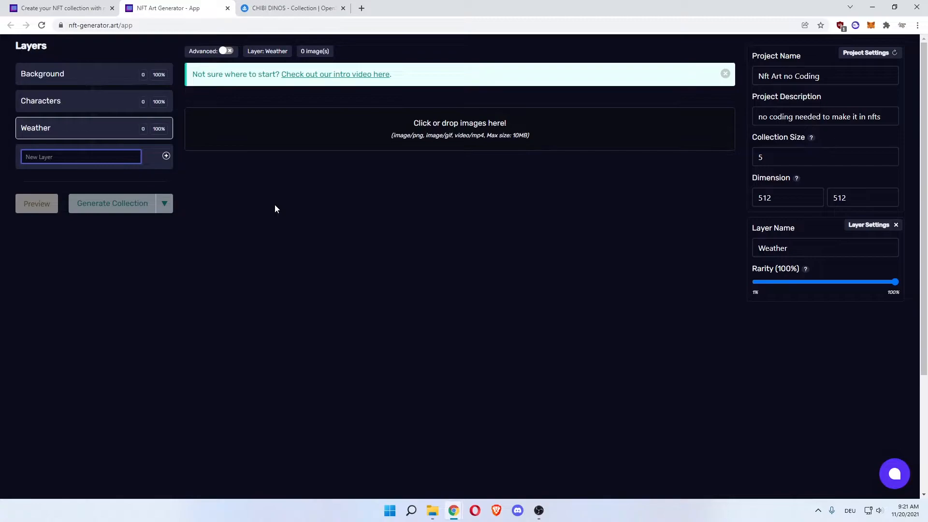
- Add further layers named Eyes, Nose, Hair, Mouth and Accessories below the Weather layer
text(Eyes)
key(Return)
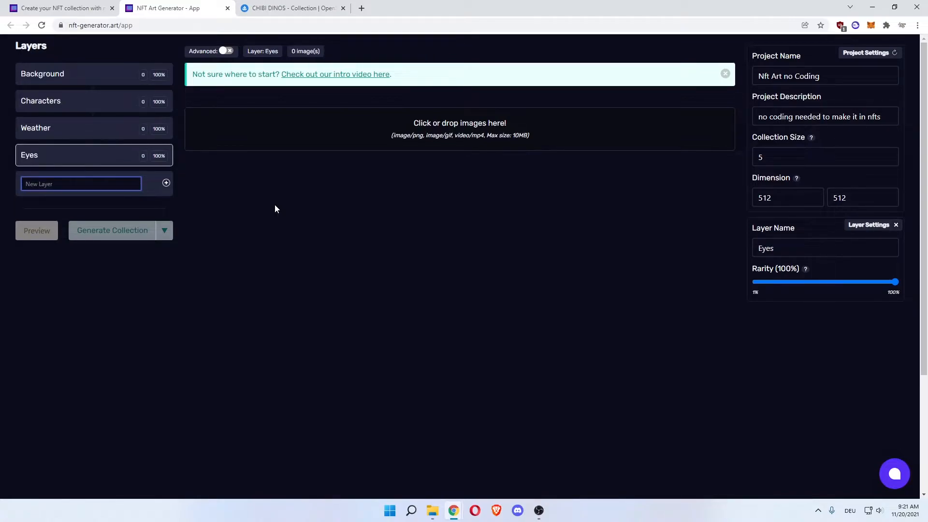
text(Nose)
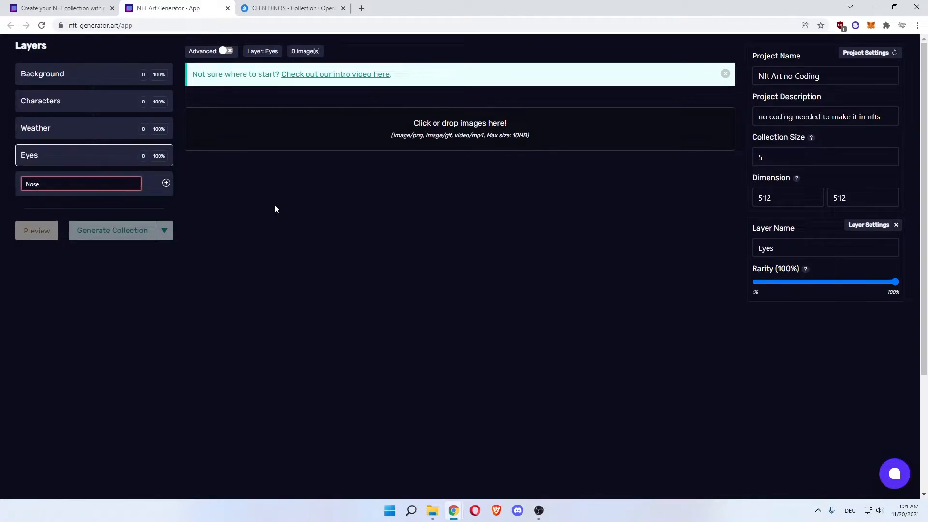
key(Return)
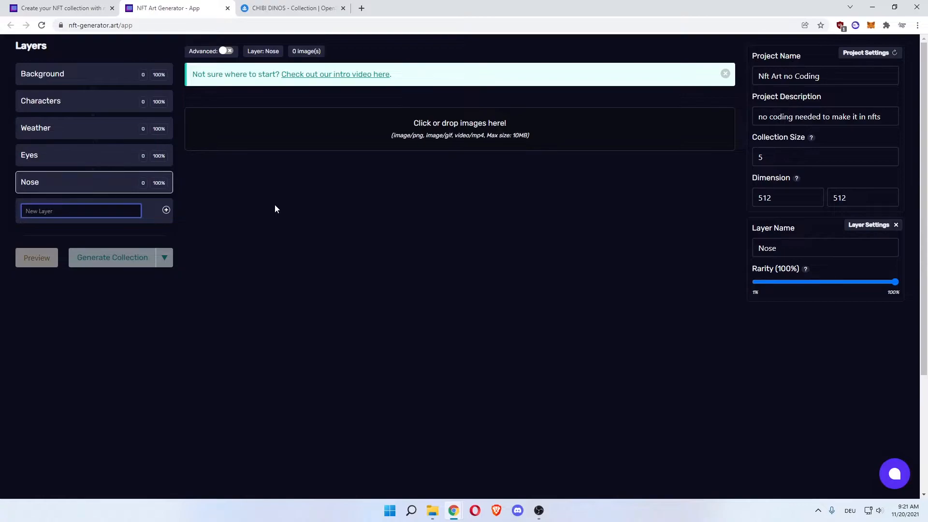
text(Hair)
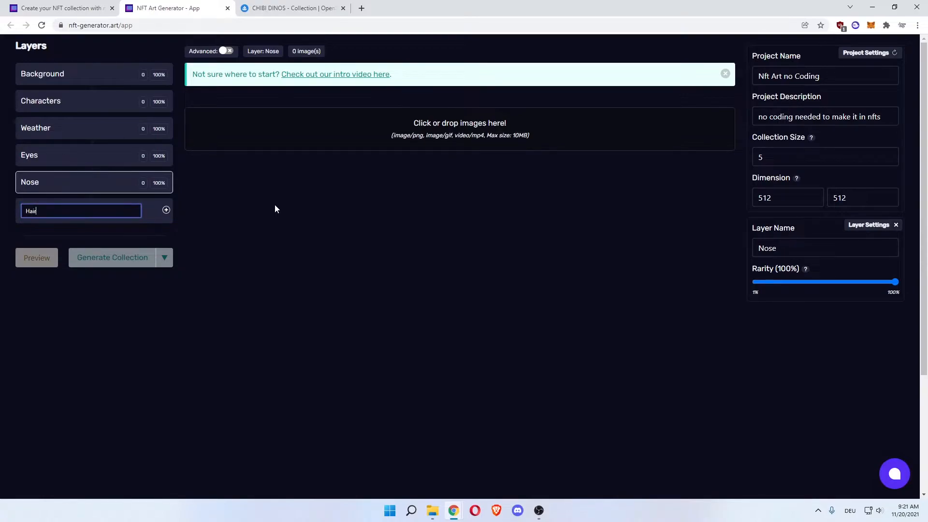
key(Return)
text(Mou)
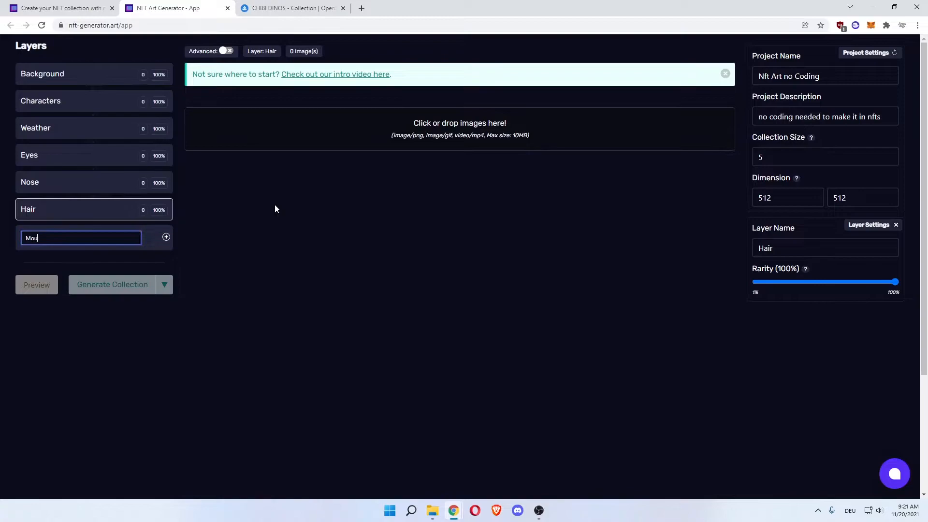
text(th)
key(Return)
text(Accessories)
key(Return)
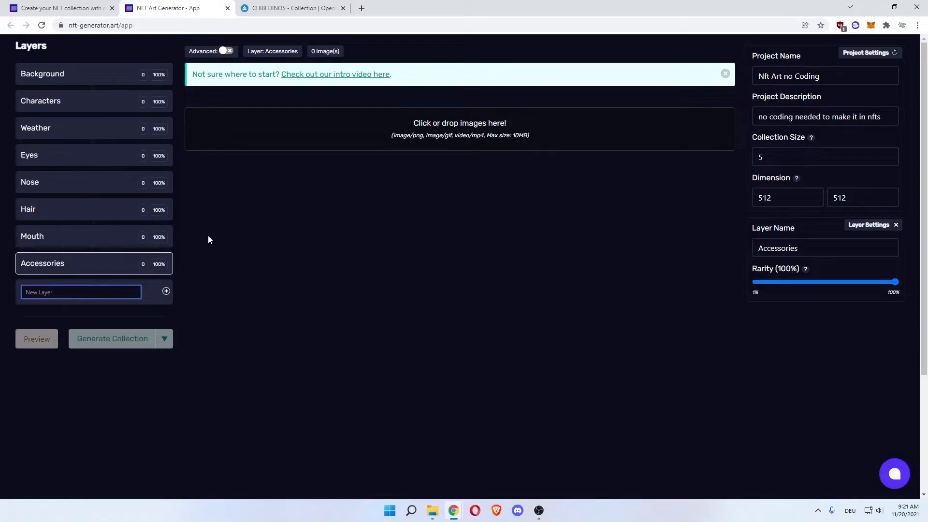
click(62, 160)
click(58, 184)
click(55, 209)
click(47, 240)
click(47, 266)
click(56, 161)
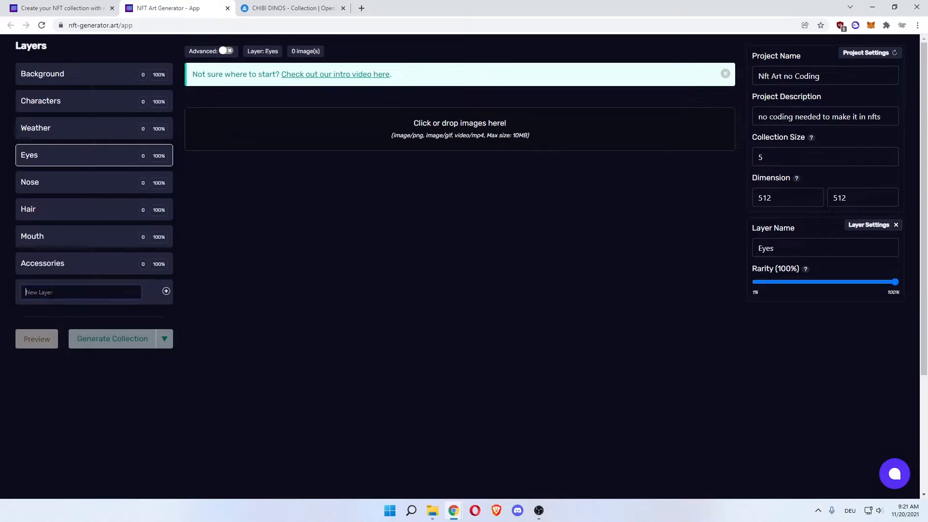
- Add a layer named Body and move it between the Weather and Eyes layers
click(50, 292)
text(Body)
key(Return)
drag(50, 296, 43, 149)
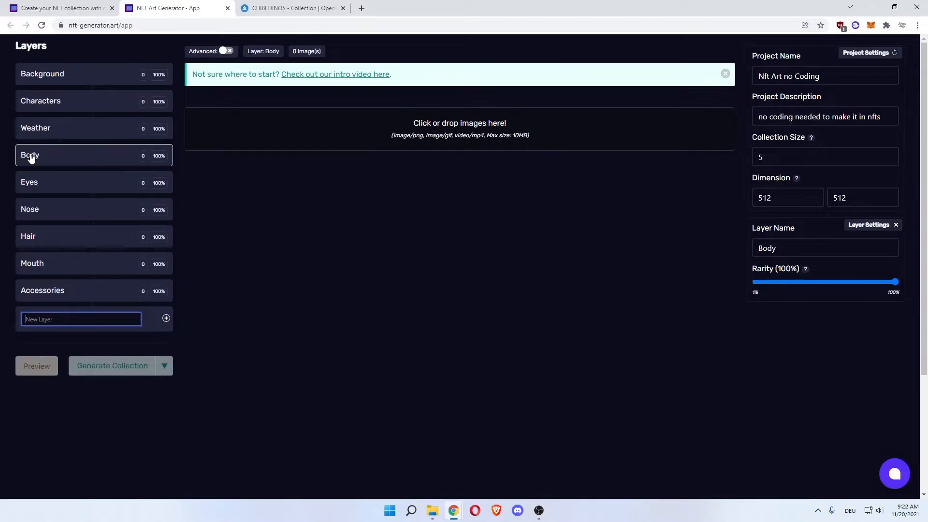
click(44, 189)
click(76, 221)
click(35, 242)
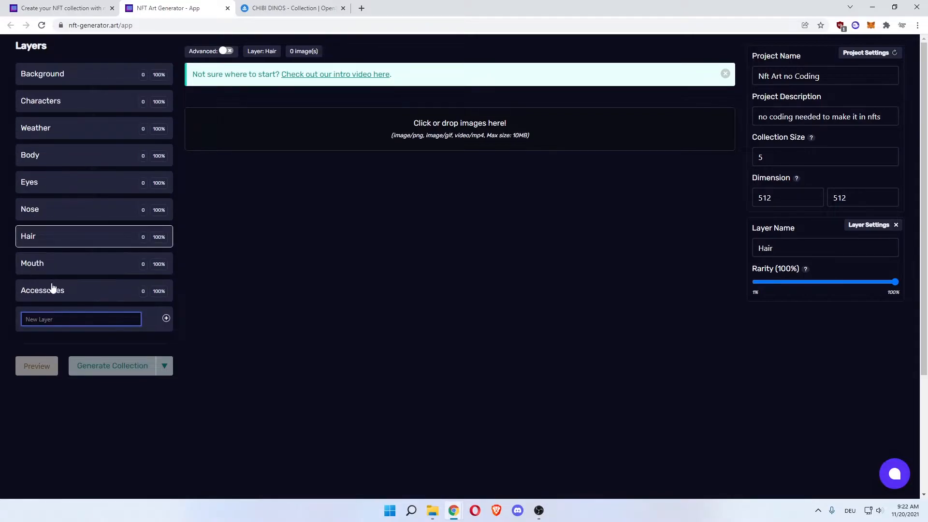
click(33, 297)
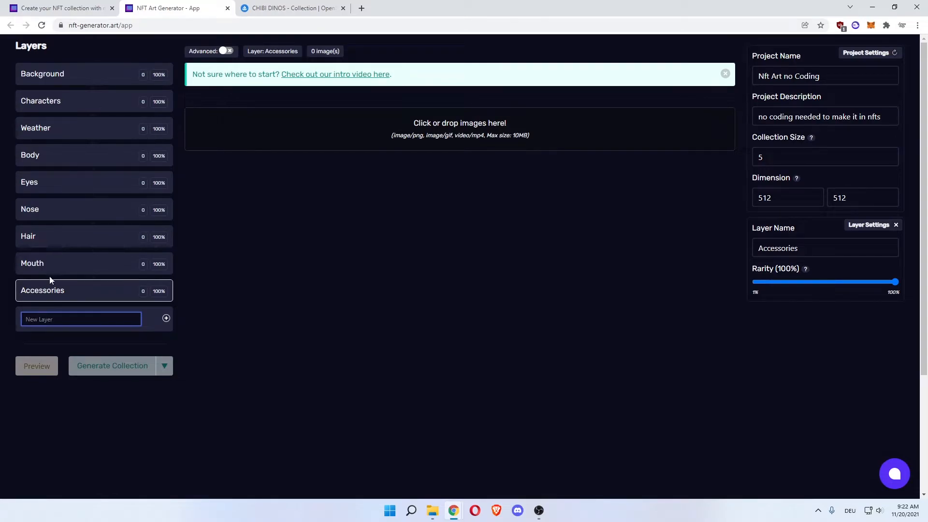
click(47, 163)
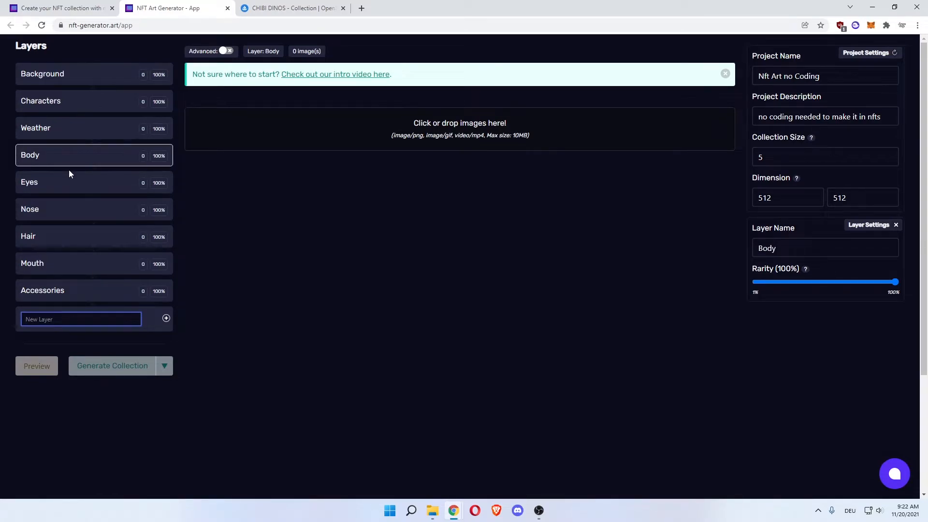
click(55, 184)
click(54, 163)
click(52, 205)
click(53, 180)
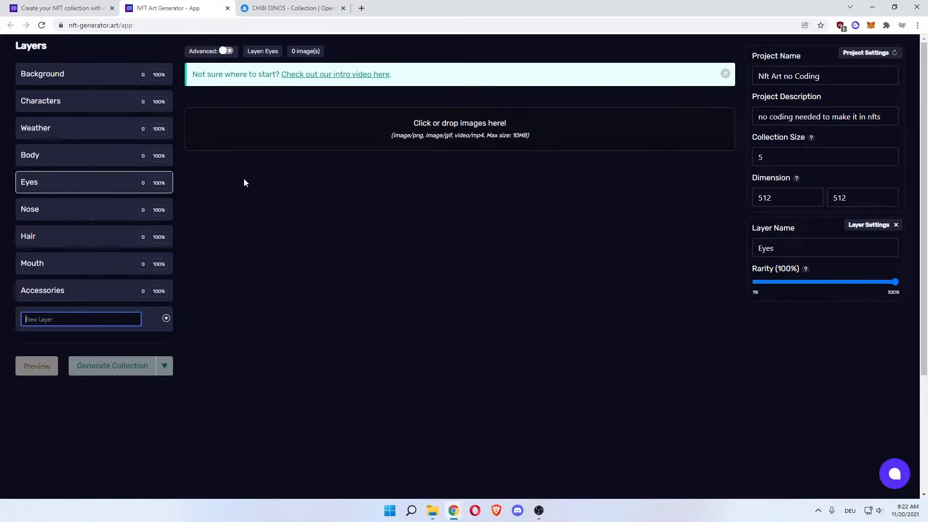
click(66, 163)
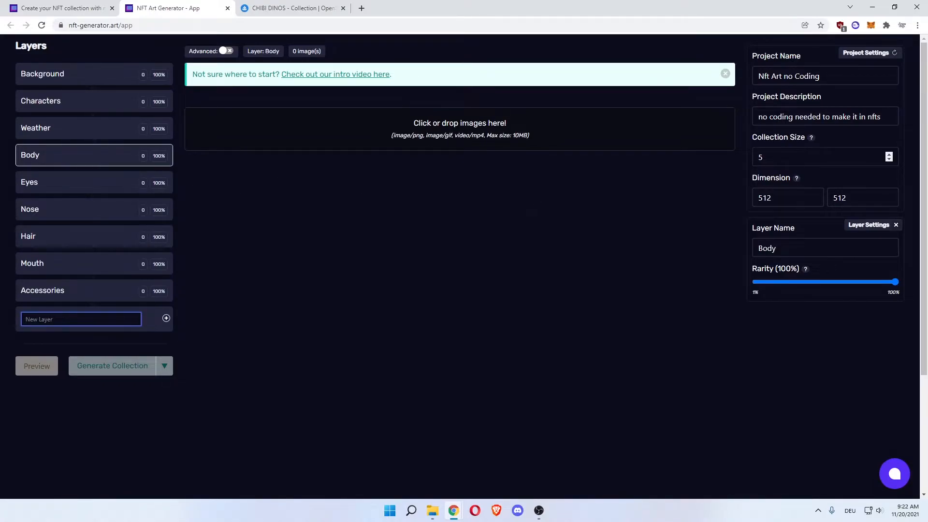
double_click(800, 139)
click(802, 140)
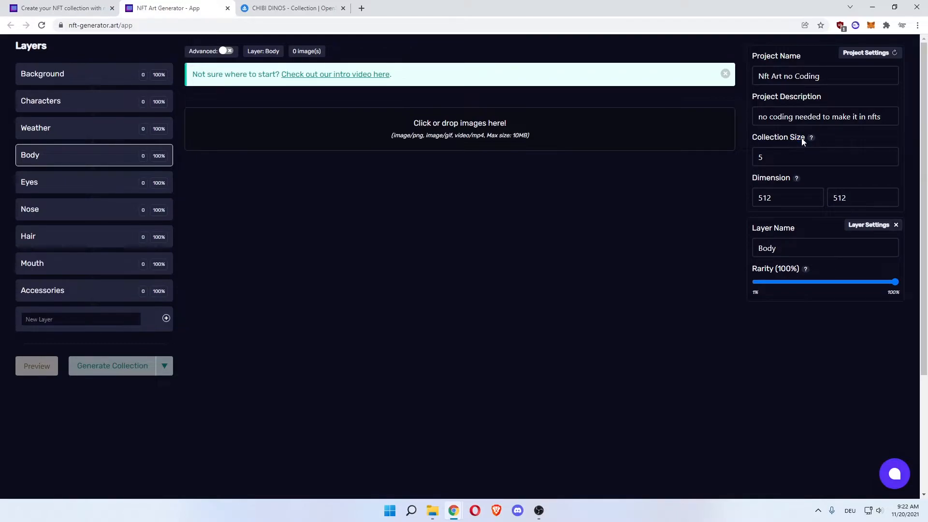
click(789, 141)
click(758, 140)
click(86, 188)
click(80, 166)
click(70, 177)
click(69, 160)
click(75, 177)
click(75, 160)
click(68, 188)
click(61, 208)
click(63, 177)
- Delete the Body, Eyes, Nose, Hair, Mouth and Accessories layers
click(66, 156)
click(896, 225)
click(89, 155)
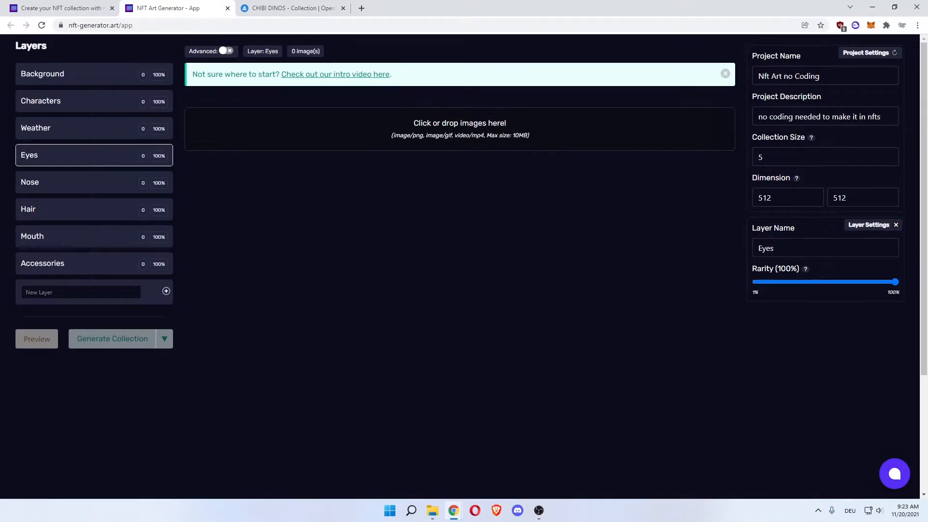
click(896, 225)
click(115, 157)
click(896, 225)
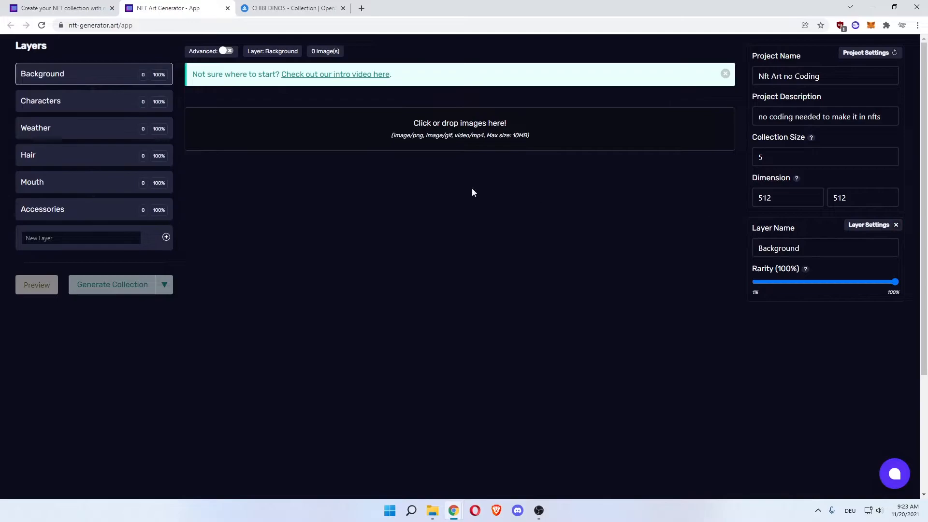
click(107, 155)
click(896, 224)
click(120, 155)
click(896, 225)
click(99, 157)
click(896, 226)
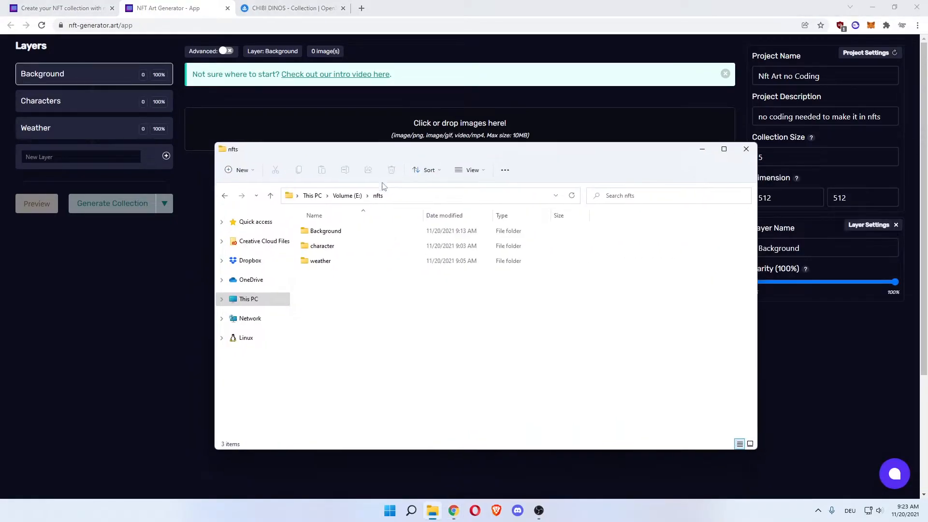
- Upload the eight colour images from the Background folder inside nfts to the Background layer
drag(382, 151, 444, 163)
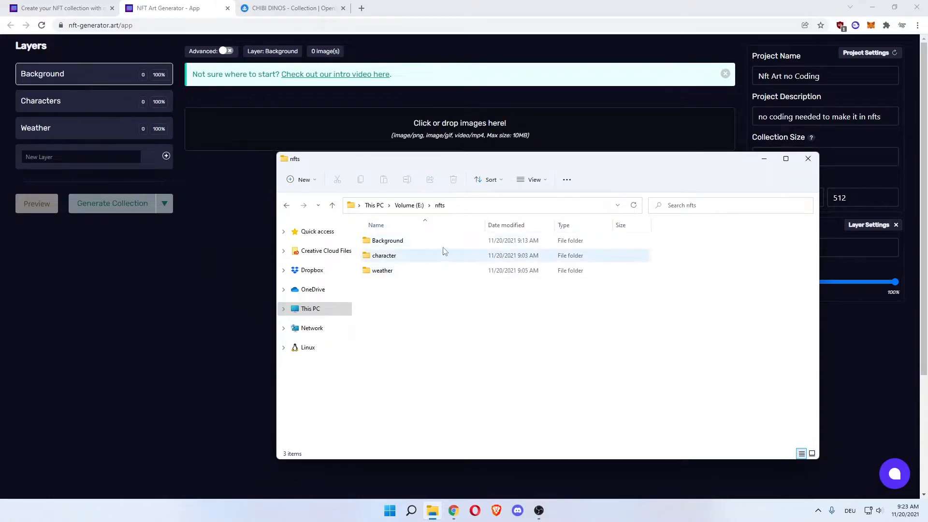
double_click(405, 246)
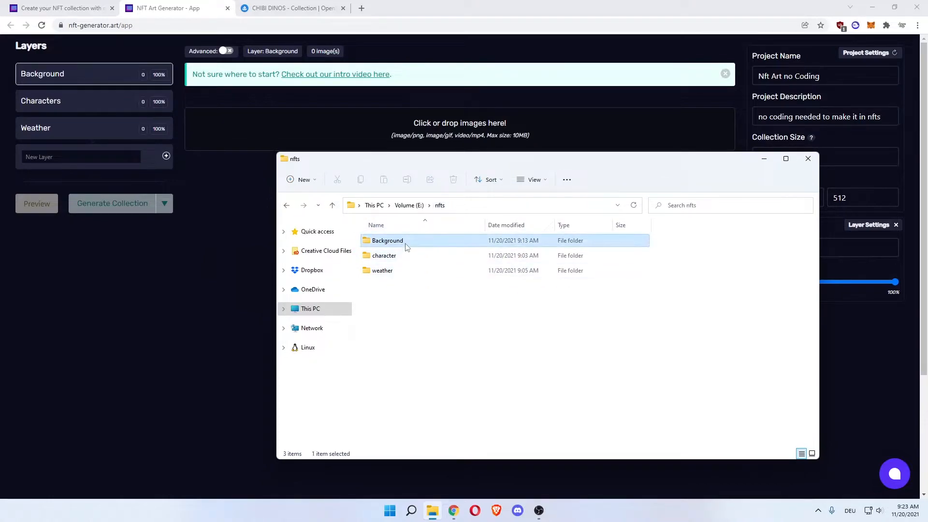
drag(385, 300, 372, 134)
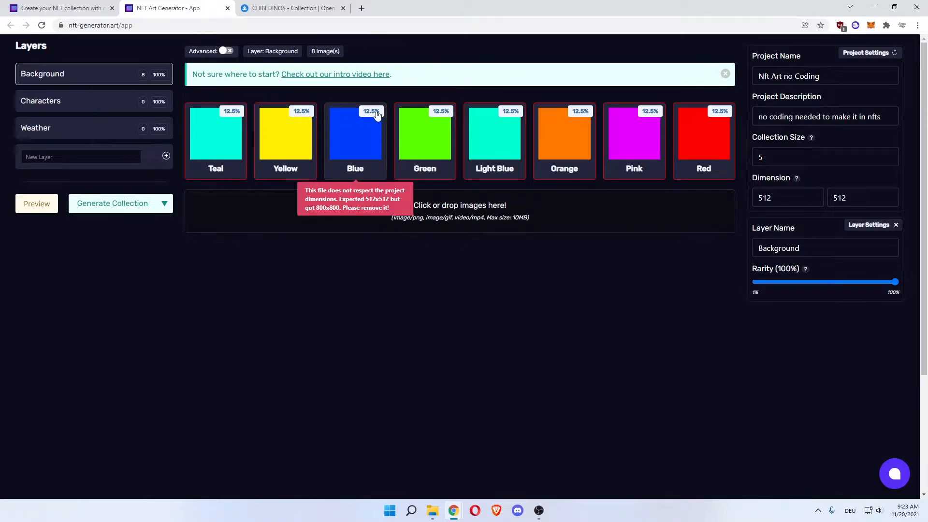
- Lower the Light Blue background's rarity setting to about 2.2% and raise the Yellow background's to about 20%
click(507, 116)
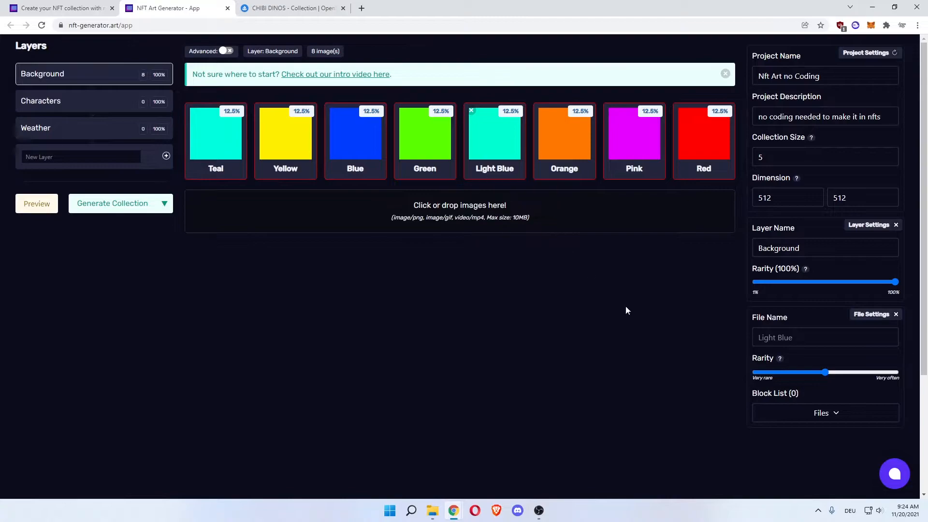
drag(824, 373, 766, 374)
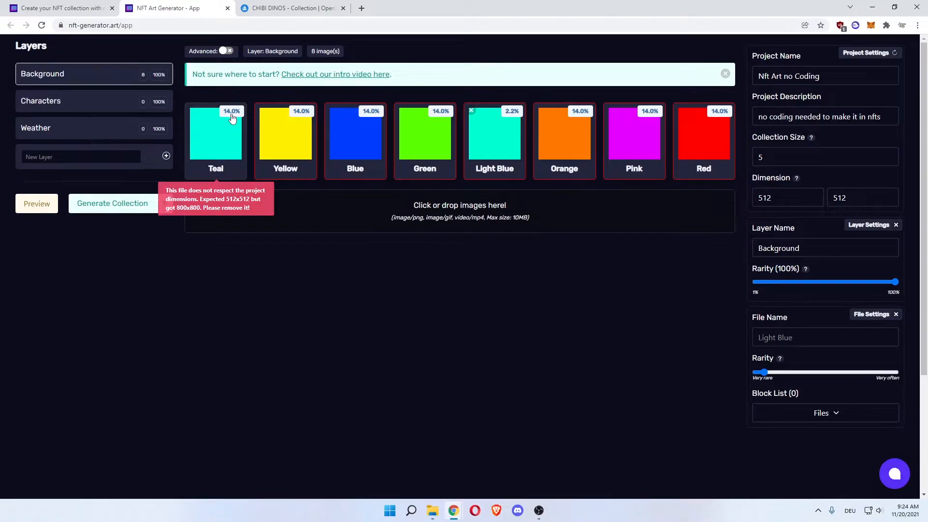
click(299, 113)
click(828, 372)
drag(830, 373, 864, 376)
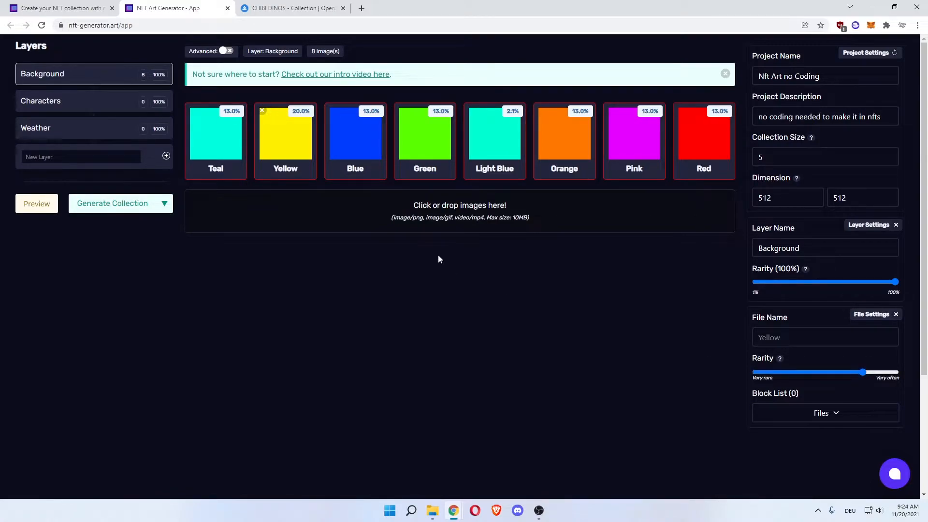
- Raise the Blue background's rarity setting towards very often, to about 20%
click(367, 116)
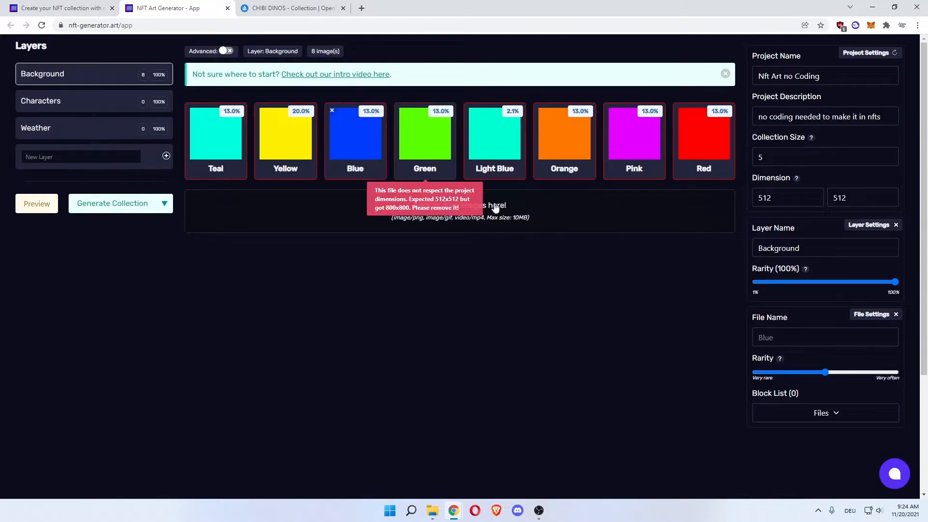
drag(829, 373, 872, 376)
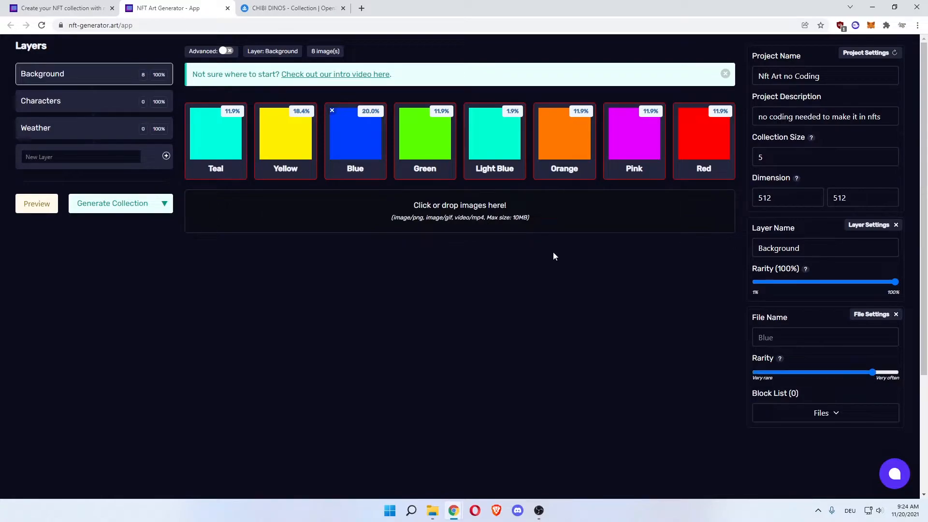
mouse_move(503, 124)
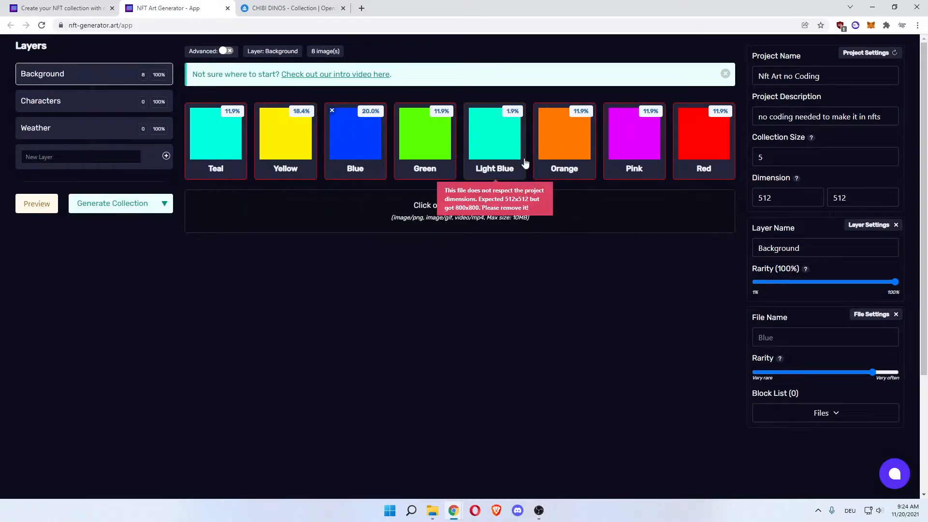
- Upload the six animal images from the character folder inside nfts to the Characters layer
click(86, 108)
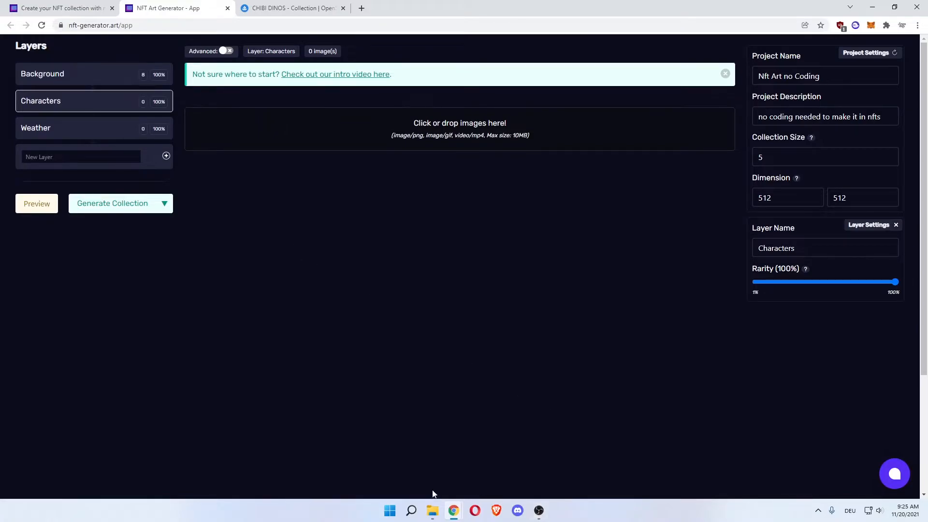
click(431, 514)
click(440, 206)
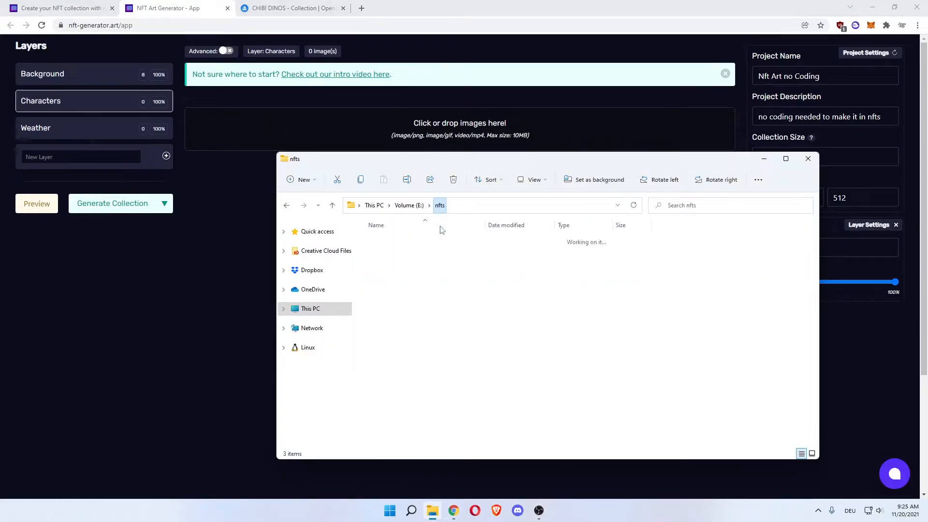
double_click(384, 256)
drag(730, 306, 459, 128)
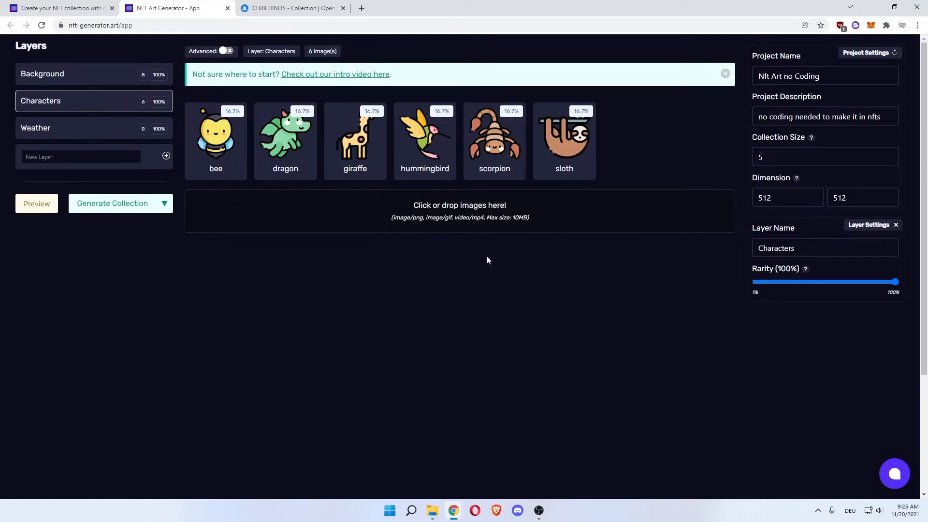
- Lower the rarity of the dragon to about 1.2% and the hummingbird to about 7.3%, and raise the sloth's to about 34.5%
click(312, 143)
drag(825, 373, 759, 373)
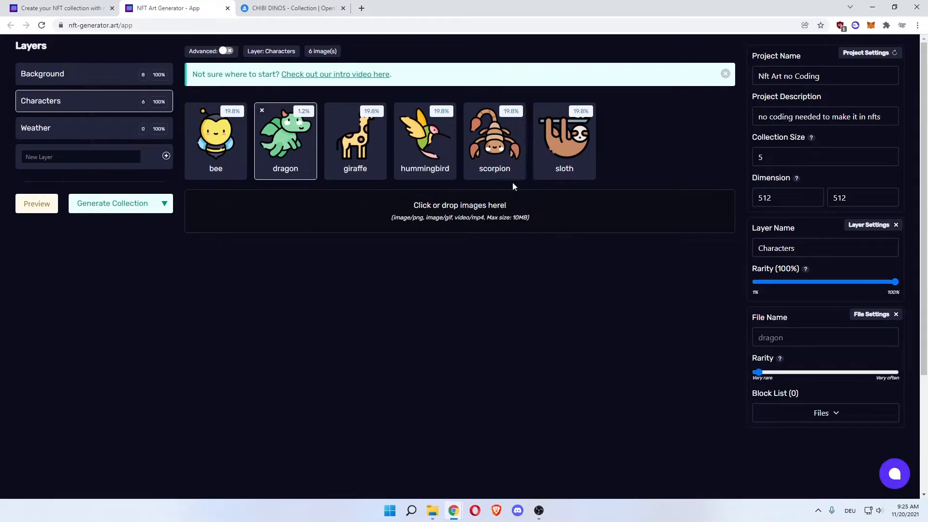
click(425, 153)
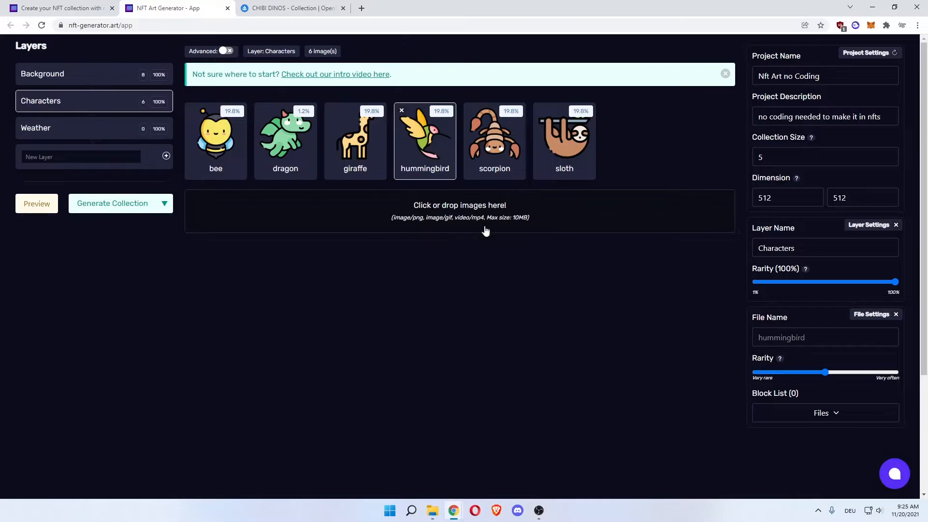
drag(820, 373, 778, 368)
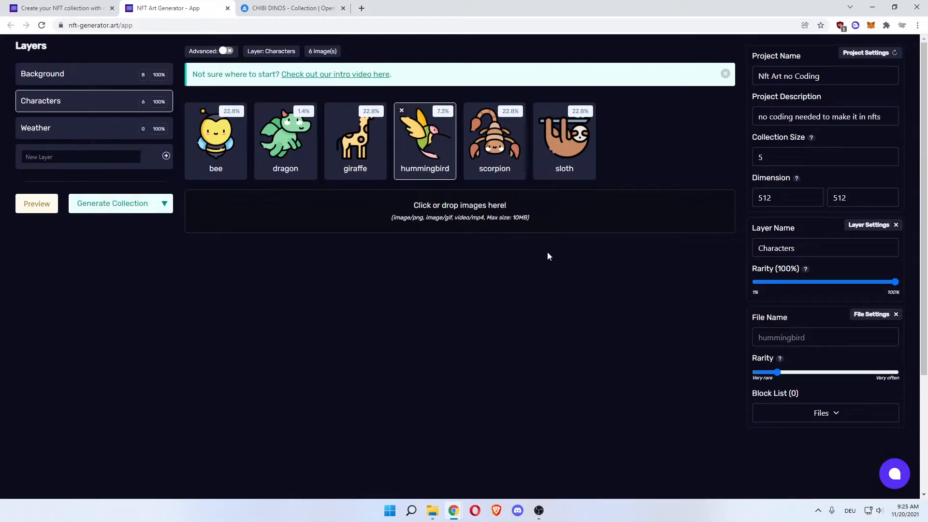
click(580, 166)
drag(826, 373, 880, 372)
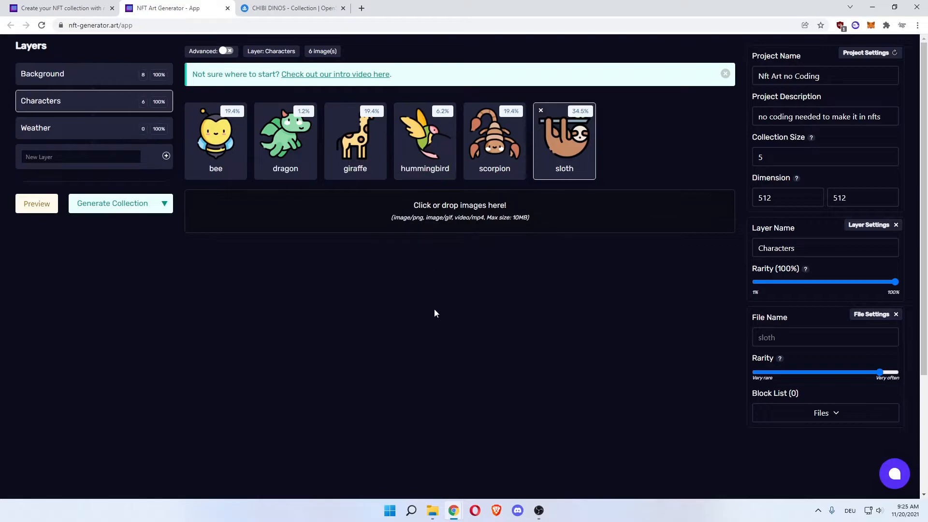
- Upload the four images from the weather folder inside nfts to the Weather layer
click(67, 128)
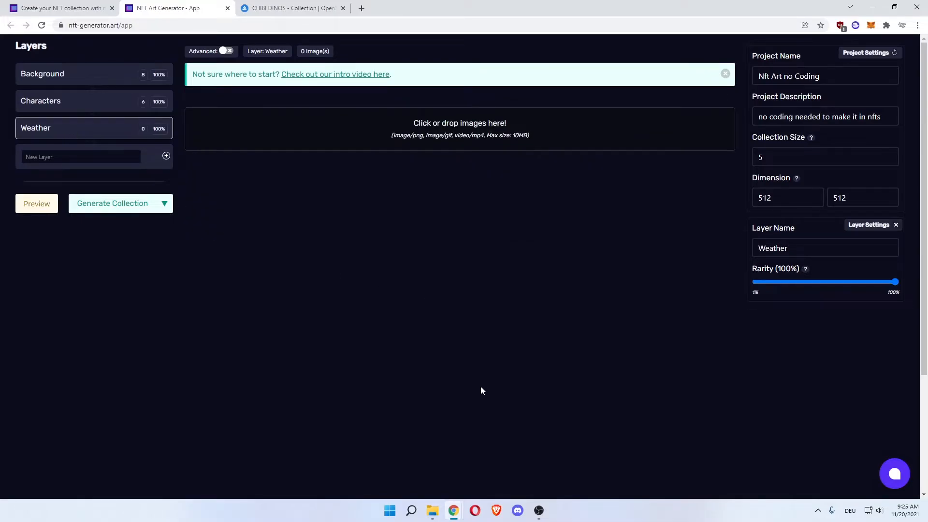
click(432, 511)
click(442, 205)
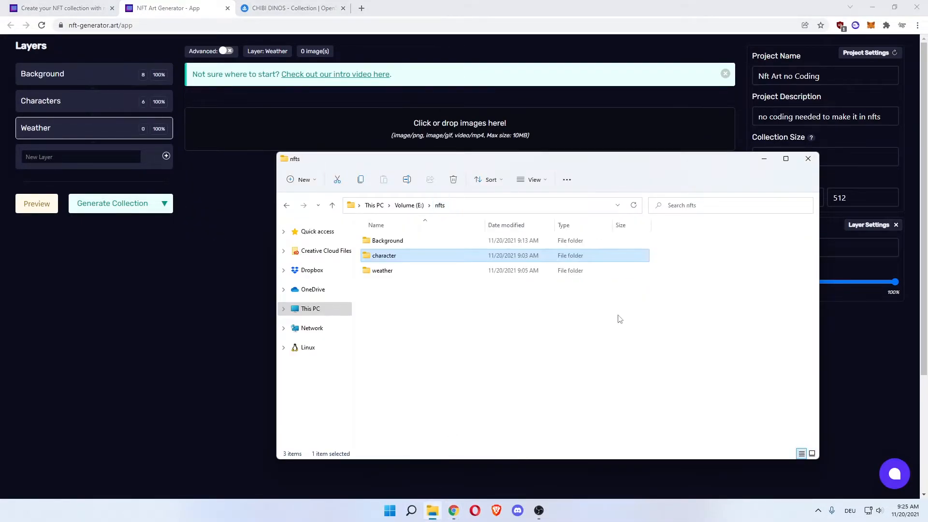
double_click(425, 271)
drag(649, 324, 402, 124)
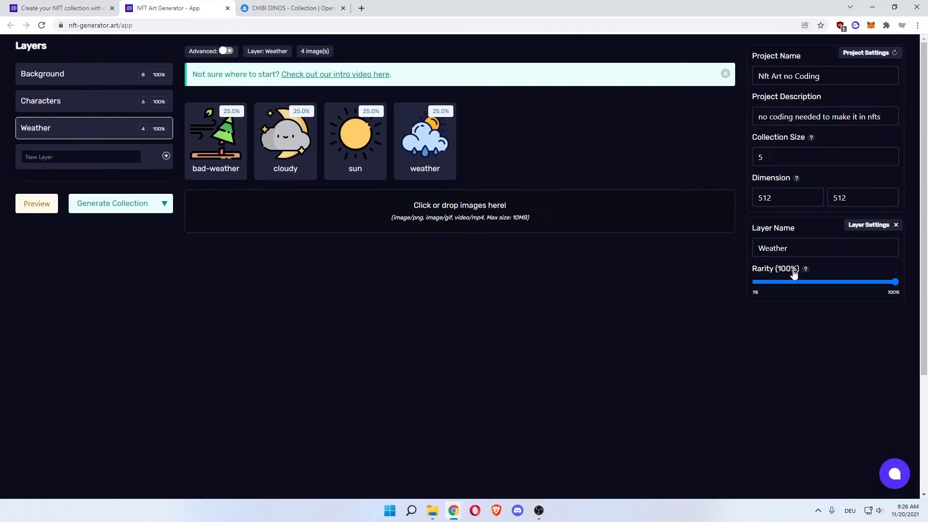
- Set the Weather layer's rarity to 20% and lower the sun image's rarity to about 3.2%
drag(896, 282, 784, 285)
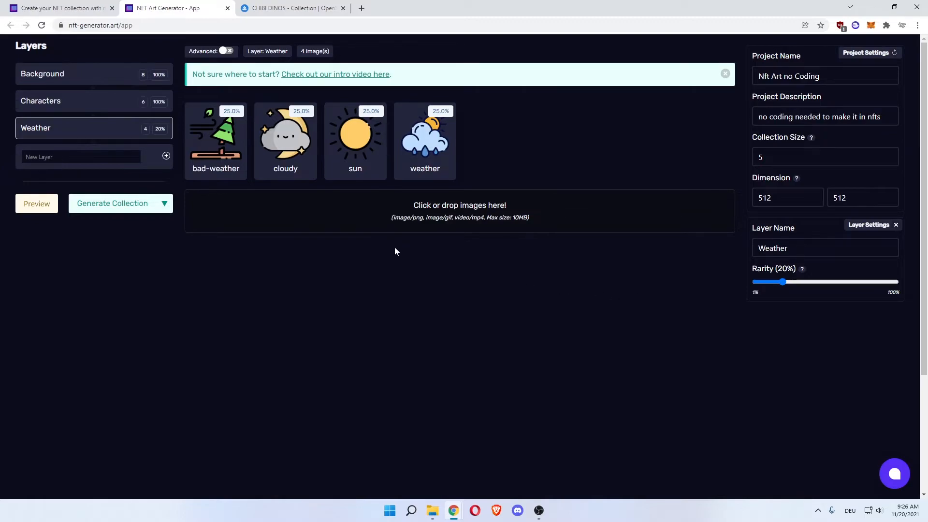
click(367, 143)
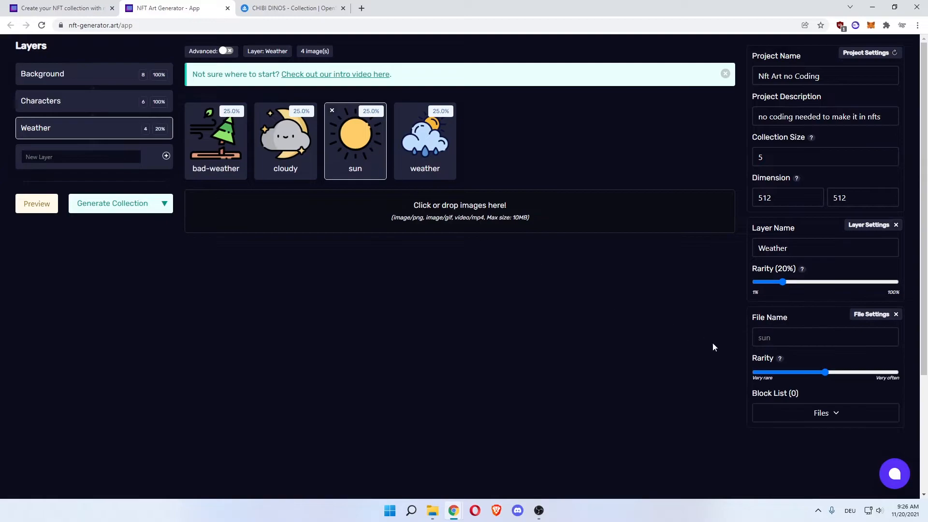
drag(824, 373, 762, 373)
- Preview a sample artwork and move the Weather layer between Background and Characters
click(34, 207)
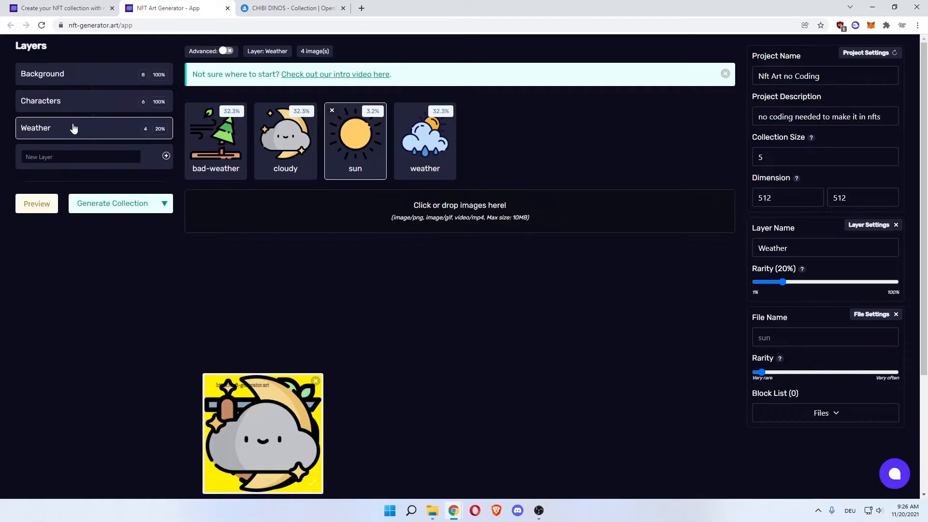
drag(71, 129, 67, 98)
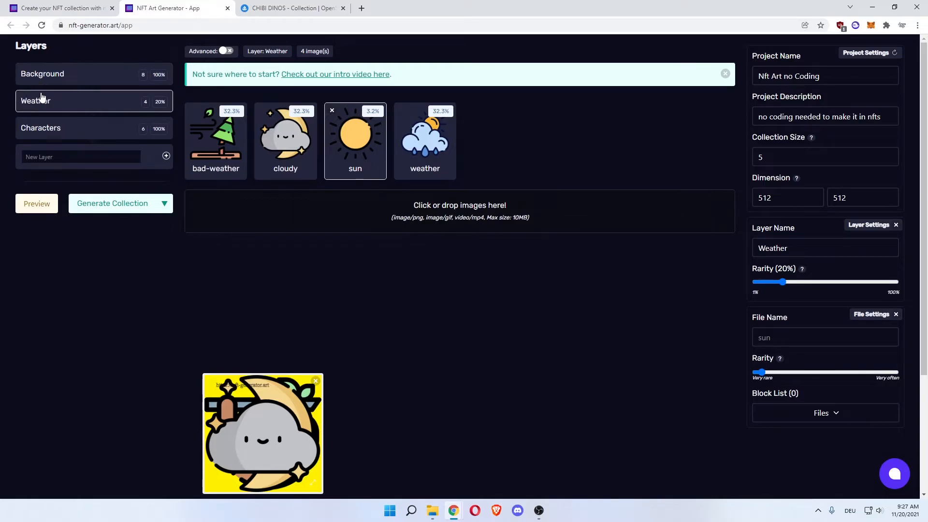
- Generate several sample previews to check how the artworks look with the current layer order
click(37, 204)
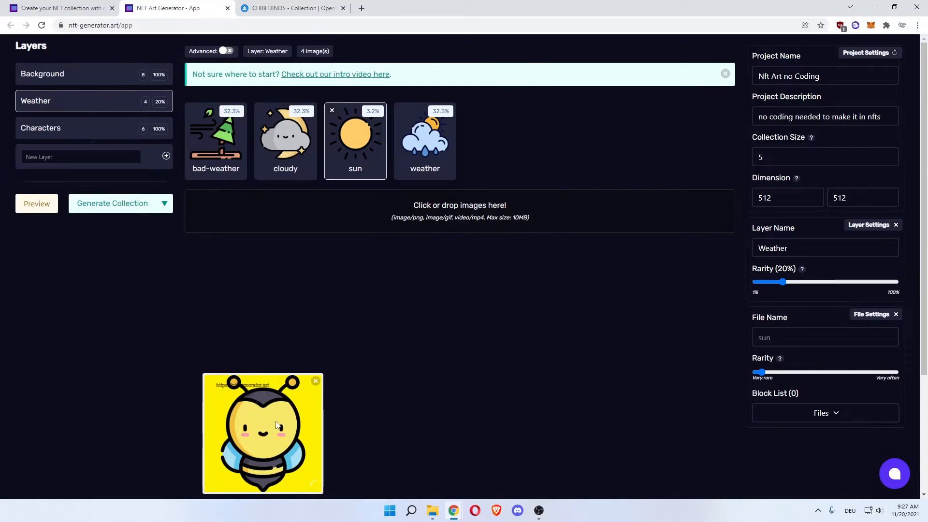
click(44, 204)
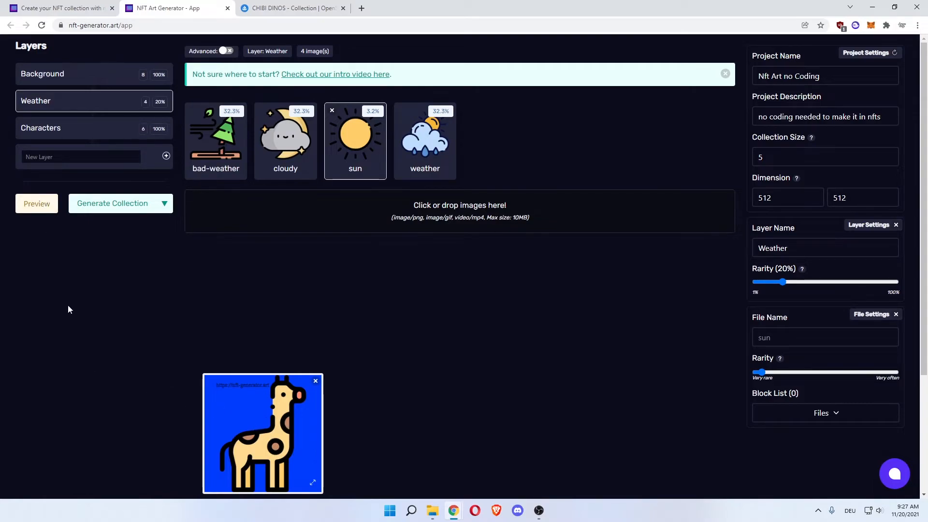
click(31, 210)
click(31, 210)
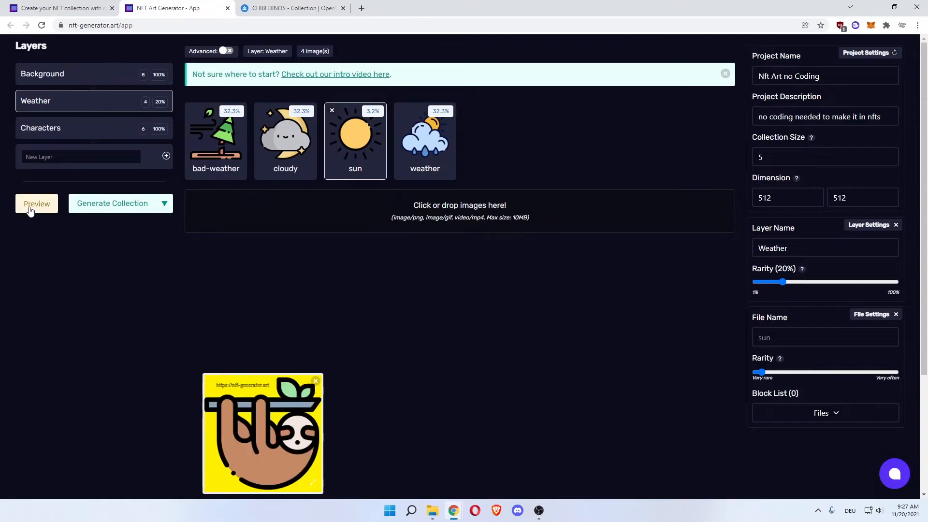
click(31, 210)
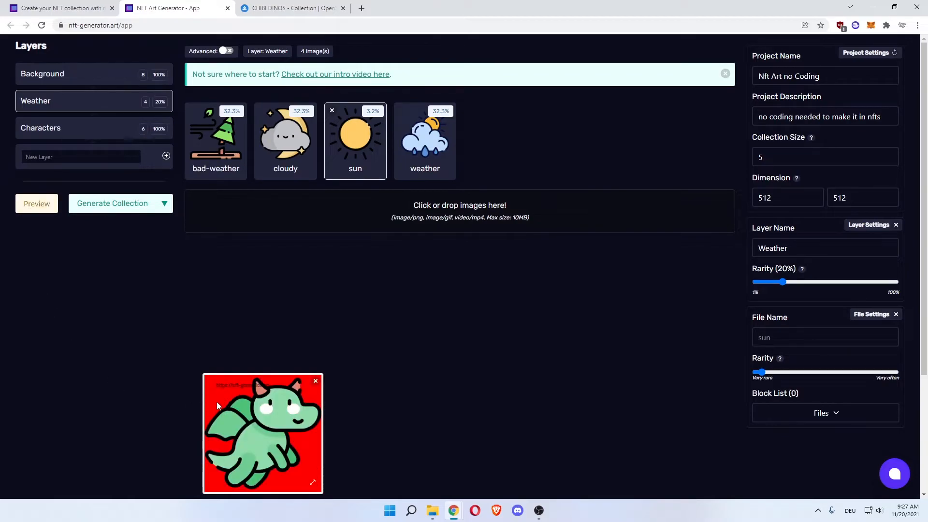
click(43, 213)
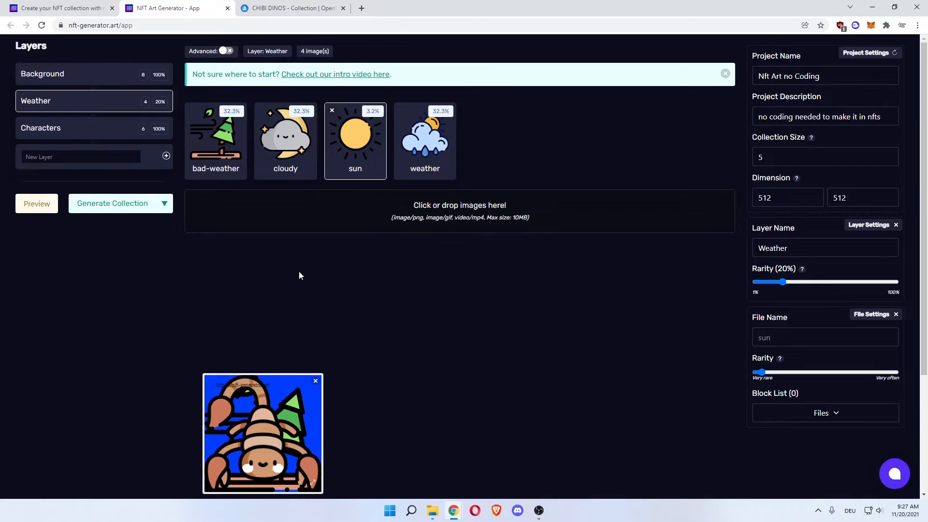
- Set the collection size to 50
drag(753, 138, 803, 140)
click(810, 140)
mouse_move(812, 142)
drag(762, 157, 747, 146)
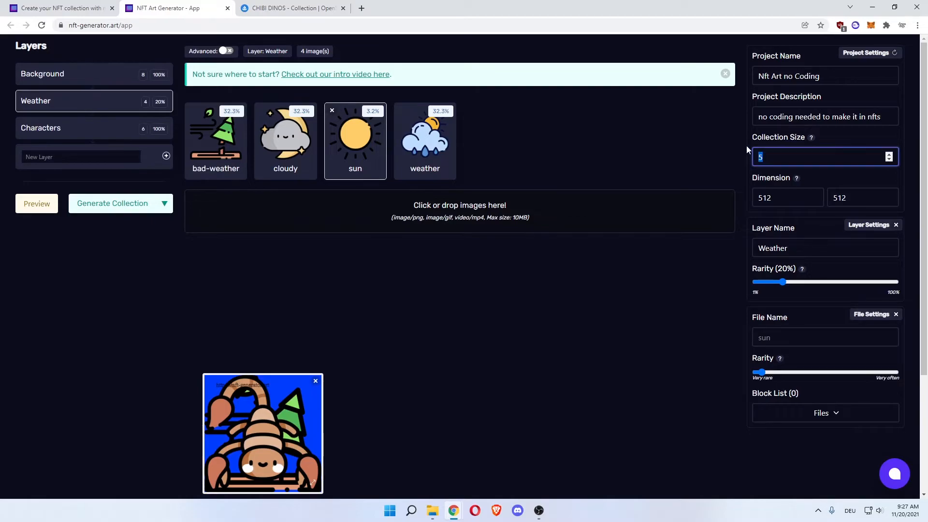
text(500)
key(BackSpace)
click(678, 288)
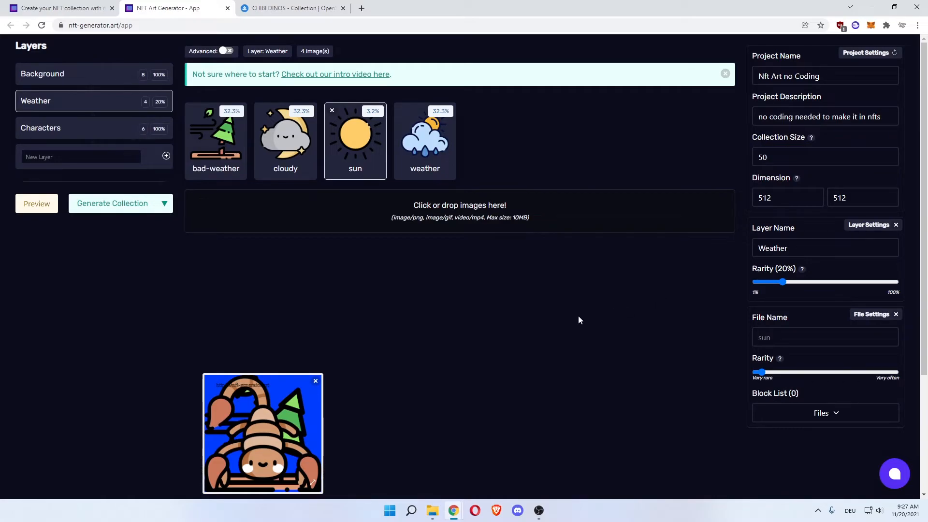
- Generate the collection and download it after filling in the e-mail address
click(165, 206)
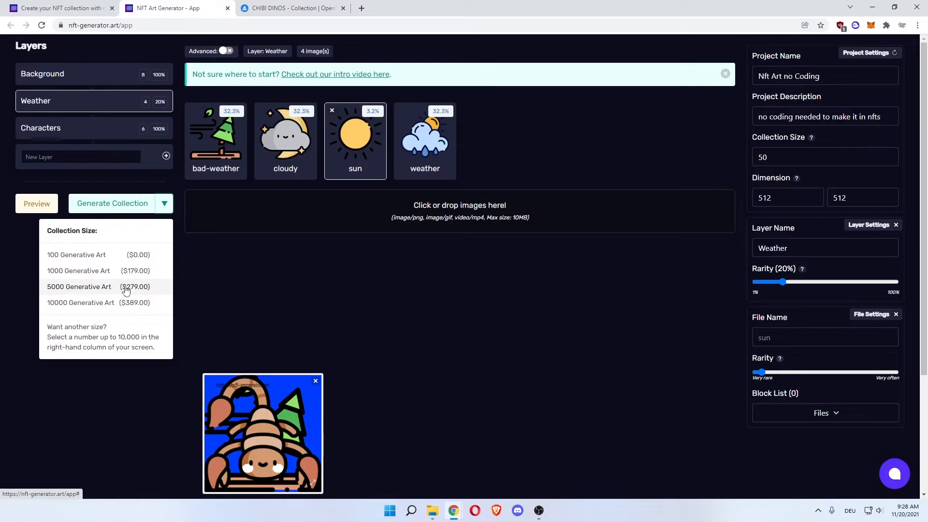
click(130, 202)
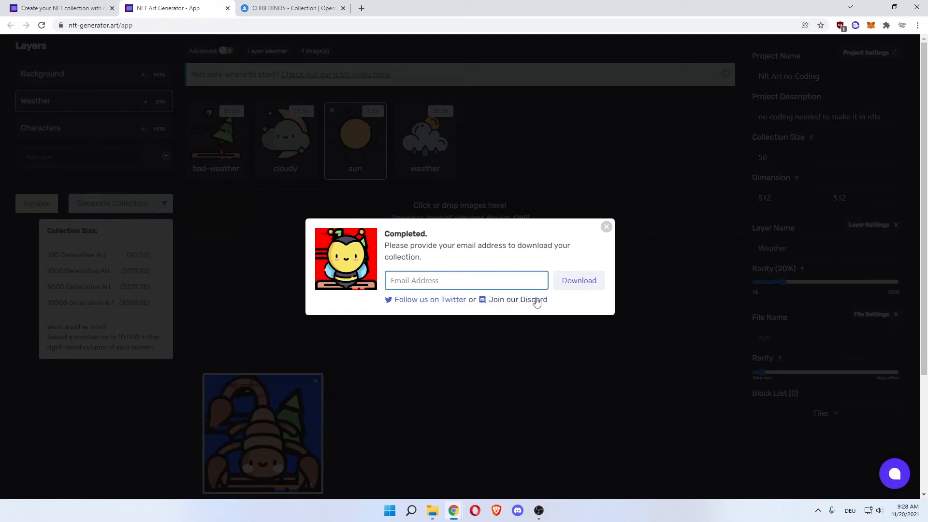
click(591, 285)
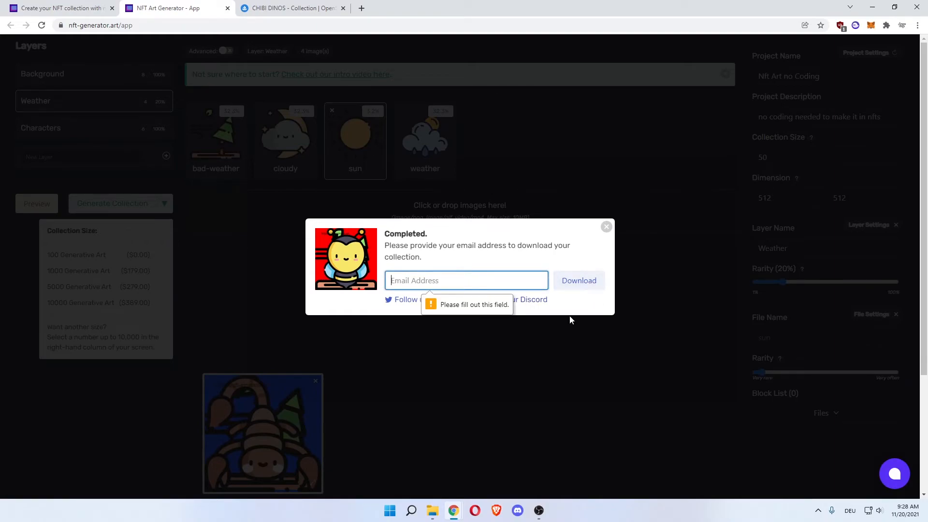
click(466, 281)
click(466, 302)
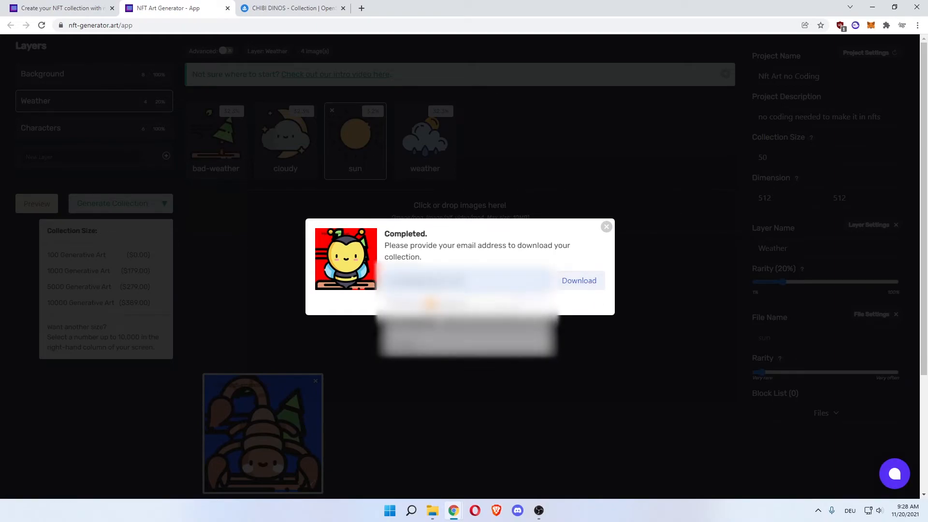
click(568, 282)
- Open the downloaded archive and extract its assets and metadata folders into the nfts folder
click(37, 485)
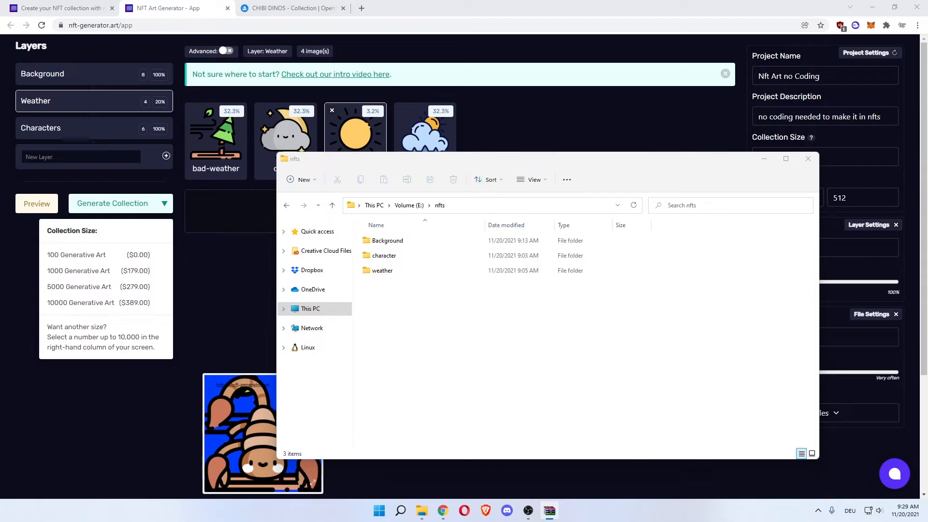
drag(708, 319, 536, 331)
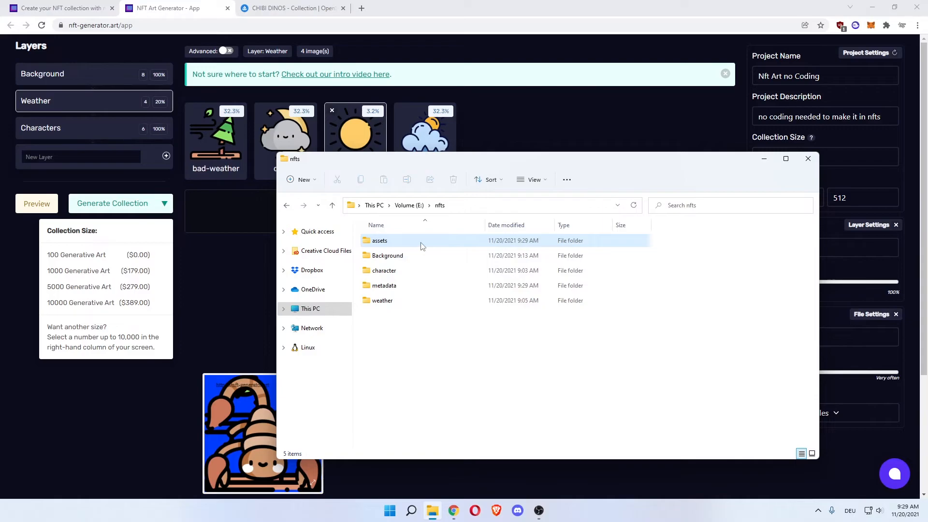
- Open the assets folder in a maximized window and examine the generated NFT images
click(394, 287)
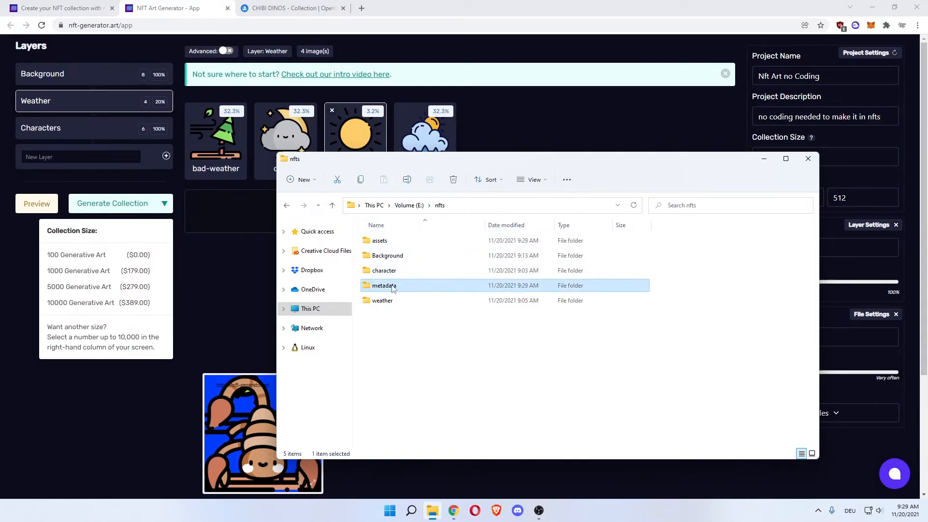
double_click(380, 241)
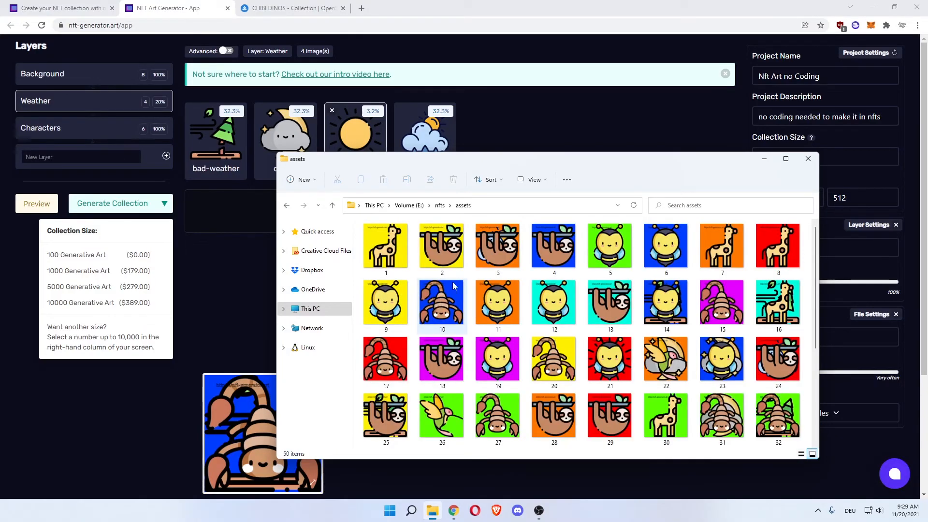
click(392, 245)
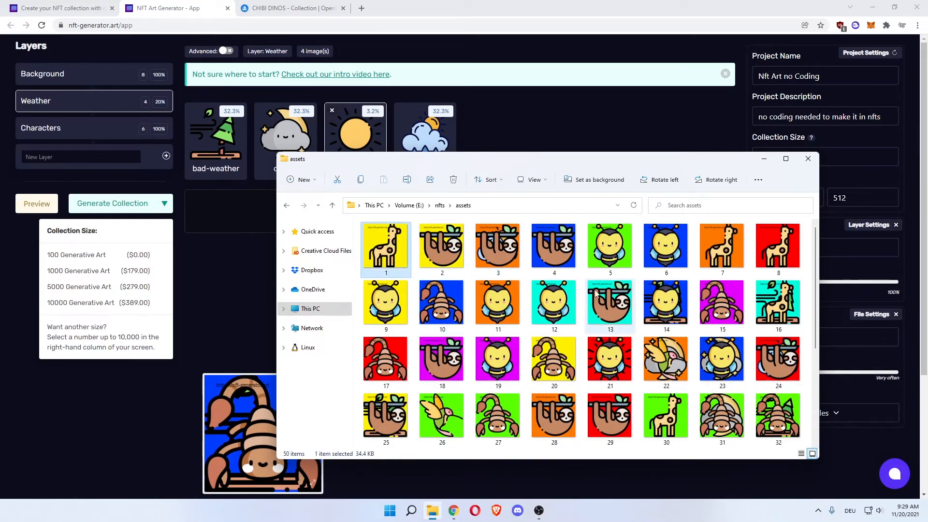
drag(674, 158, 595, 124)
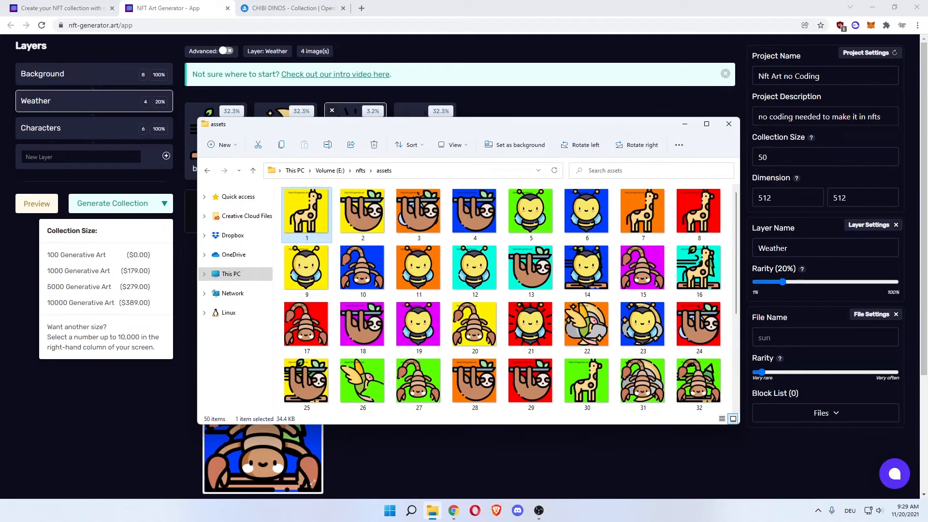
click(707, 124)
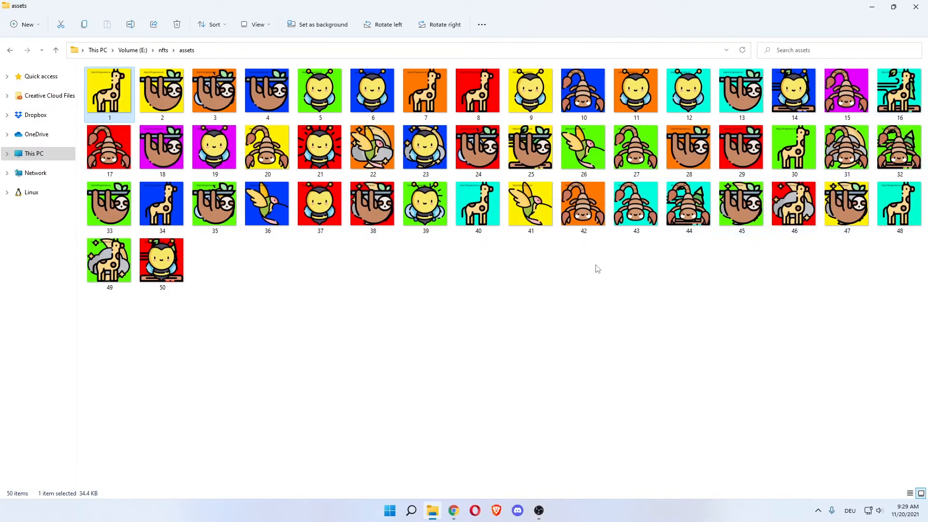
click(518, 283)
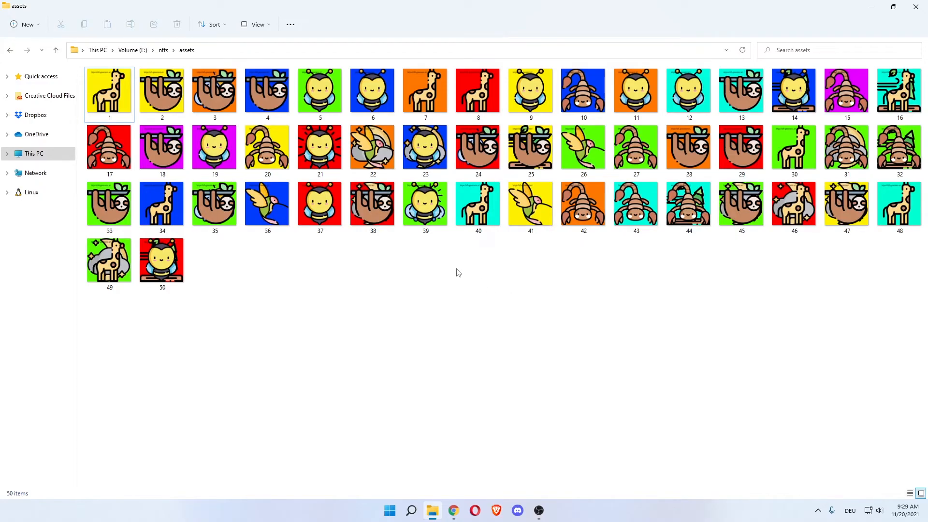
drag(110, 321, 617, 308)
- View the files in the metadata folder and return to the assets folder
click(161, 55)
double_click(136, 131)
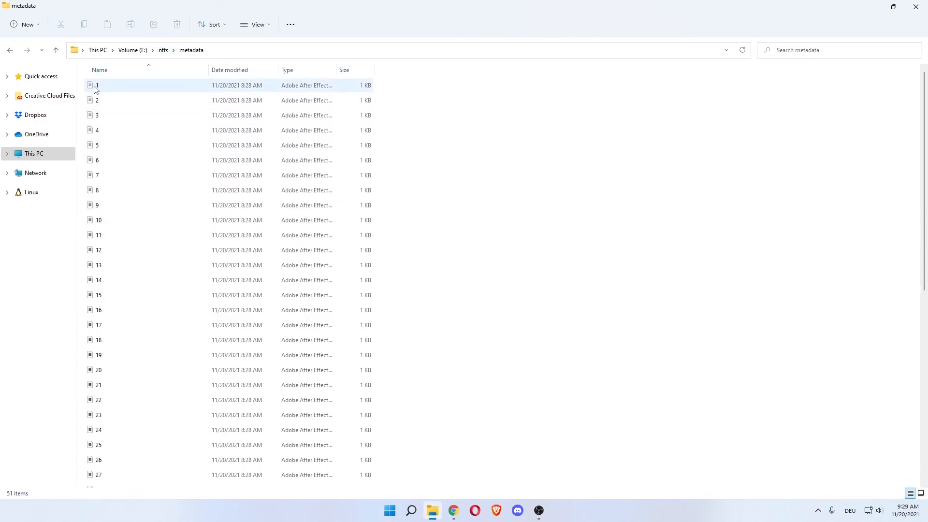
click(163, 50)
double_click(135, 85)
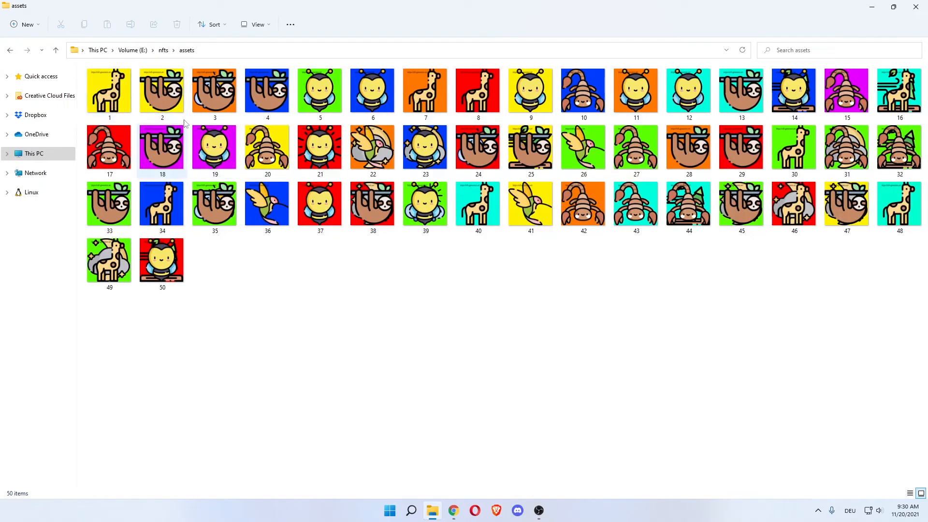
- Open metadata file 1 from the nfts folder's metadata subfolder in Notepad
click(163, 50)
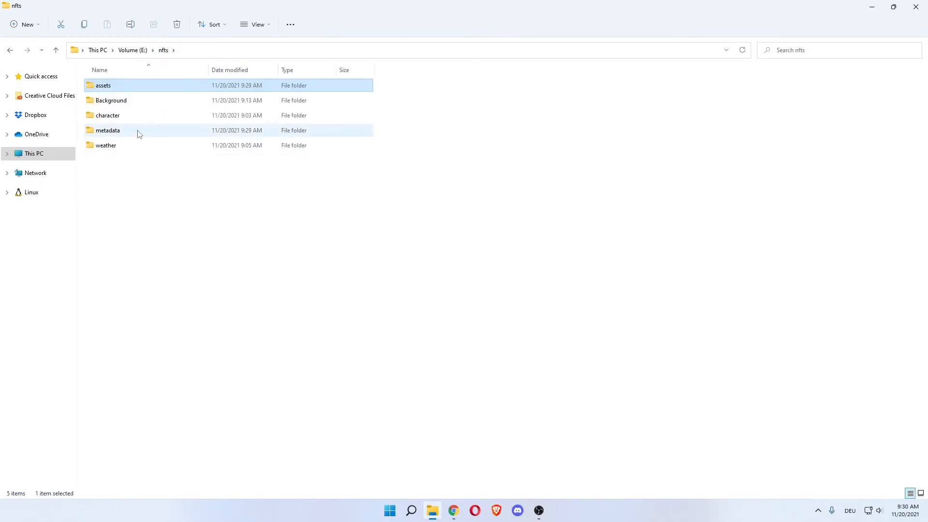
double_click(139, 134)
double_click(121, 91)
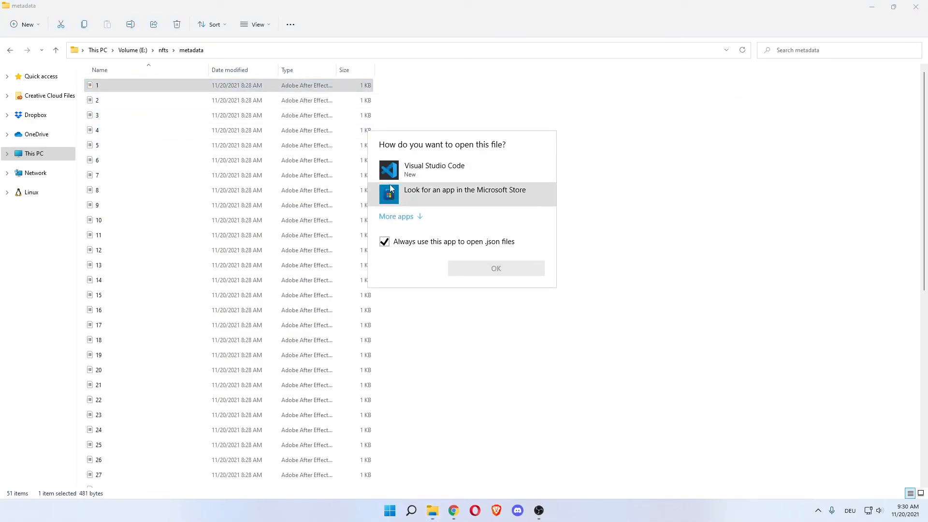
click(406, 216)
click(436, 266)
click(483, 341)
click(490, 363)
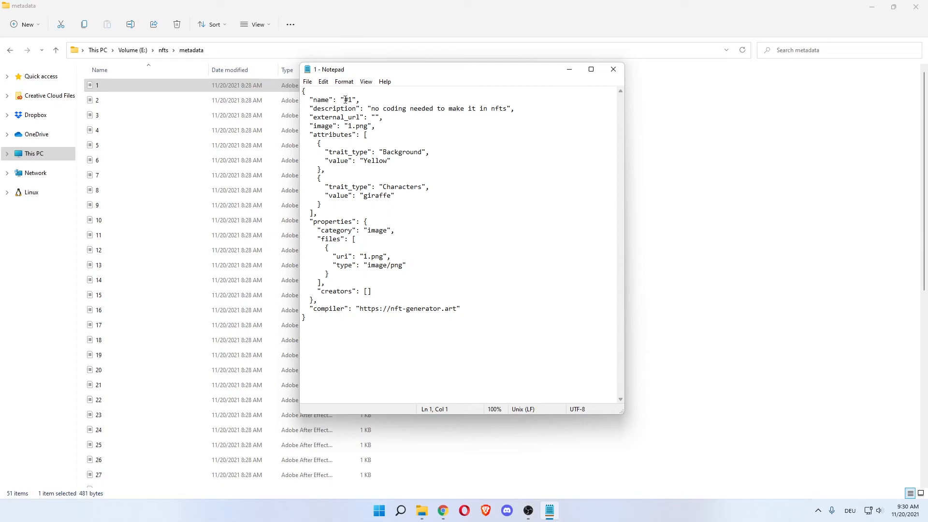
- Examine the description and the Background trait entries in metadata file 1
drag(390, 109, 430, 107)
click(430, 108)
drag(319, 109, 492, 108)
click(491, 108)
drag(326, 134, 380, 161)
click(362, 134)
click(356, 152)
click(419, 152)
click(379, 161)
- Examine the Characters trait and the file properties in metadata file 1, and close the file
click(389, 187)
drag(386, 196, 370, 196)
click(370, 196)
drag(372, 232, 381, 231)
click(379, 231)
click(366, 258)
drag(379, 265, 374, 263)
click(395, 268)
drag(435, 323, 336, 124)
click(337, 125)
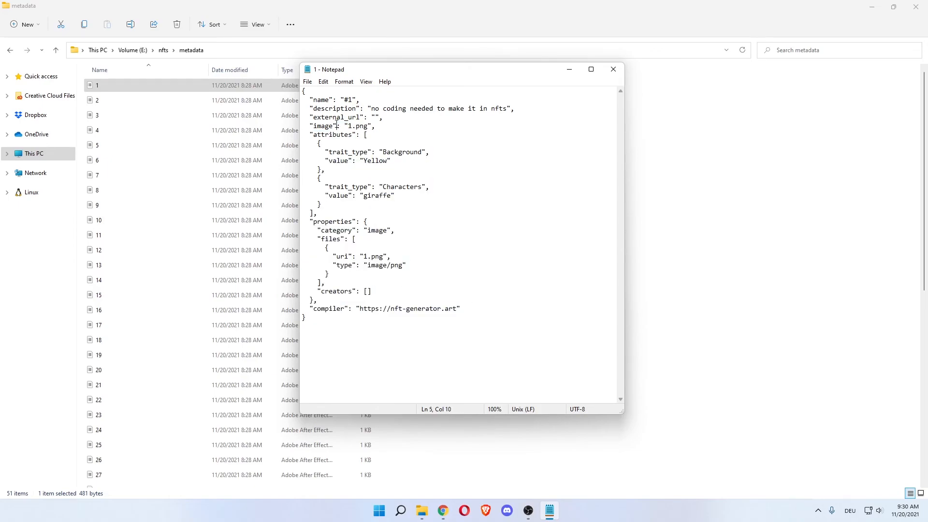
click(613, 69)
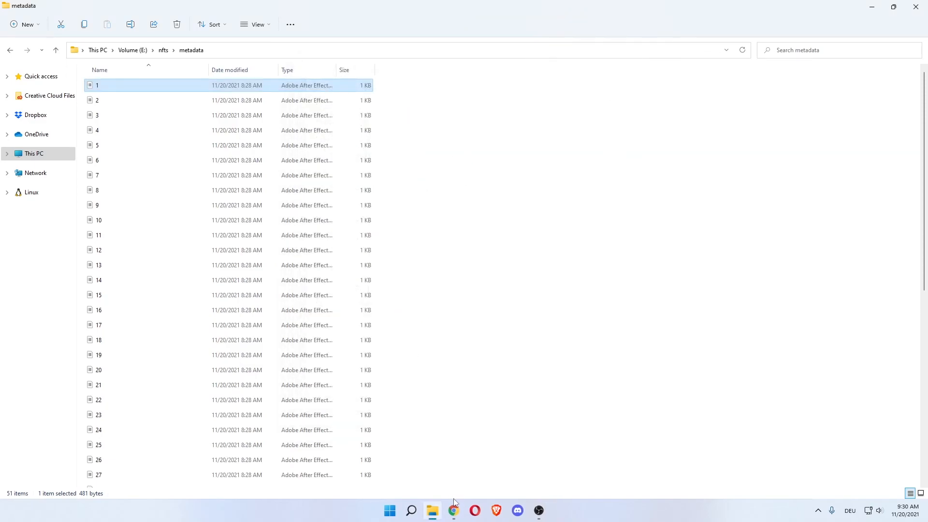
- Switch to Chrome and open Chibi Dino #9291 from the CHIBI DINOS collection on OpenSea
mouse_move(453, 507)
click(421, 484)
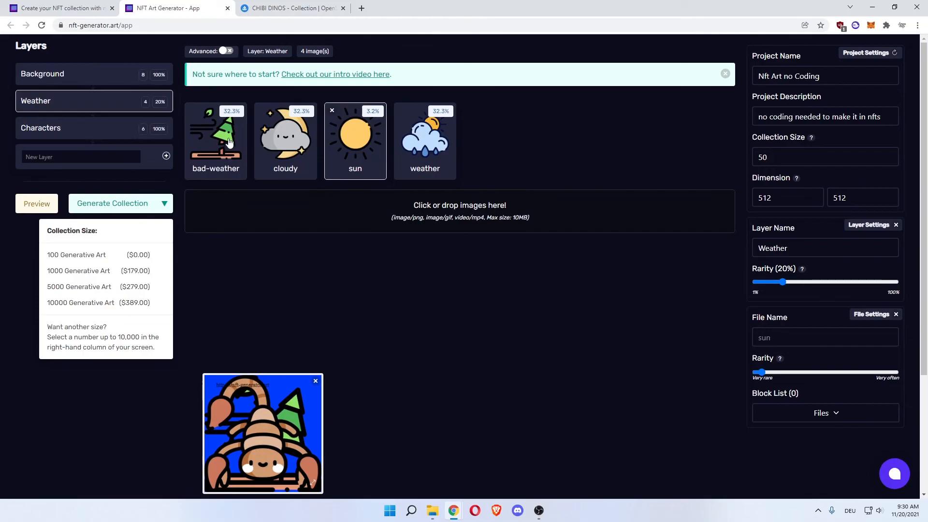
click(260, 9)
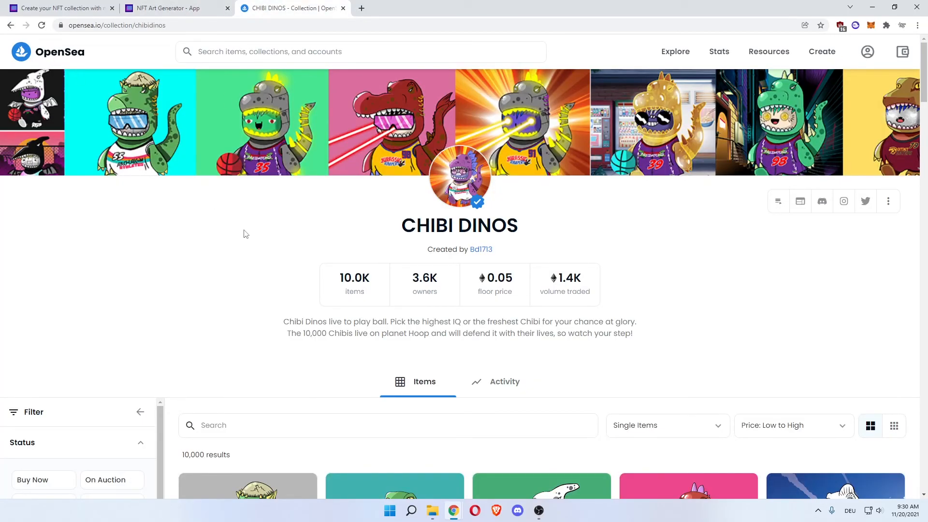
scroll(245, 234, down, 3)
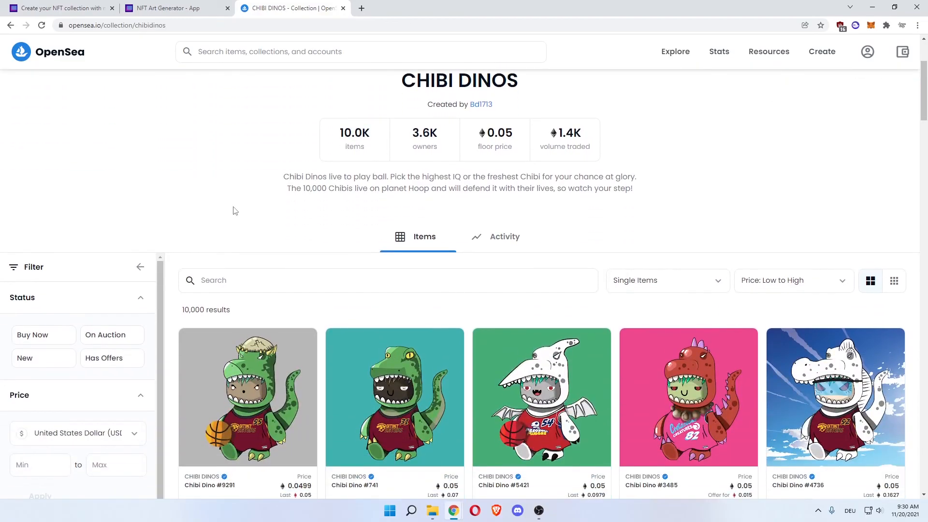
scroll(234, 209, down, 1)
click(251, 332)
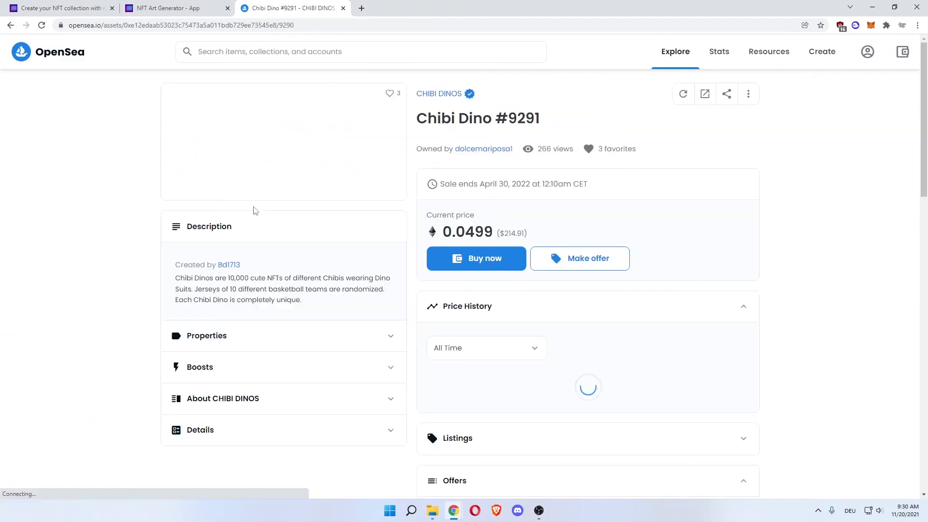
- Expand the properties of Chibi Dino #9291 and compare its listed traits with the artwork
scroll(118, 213, down, 5)
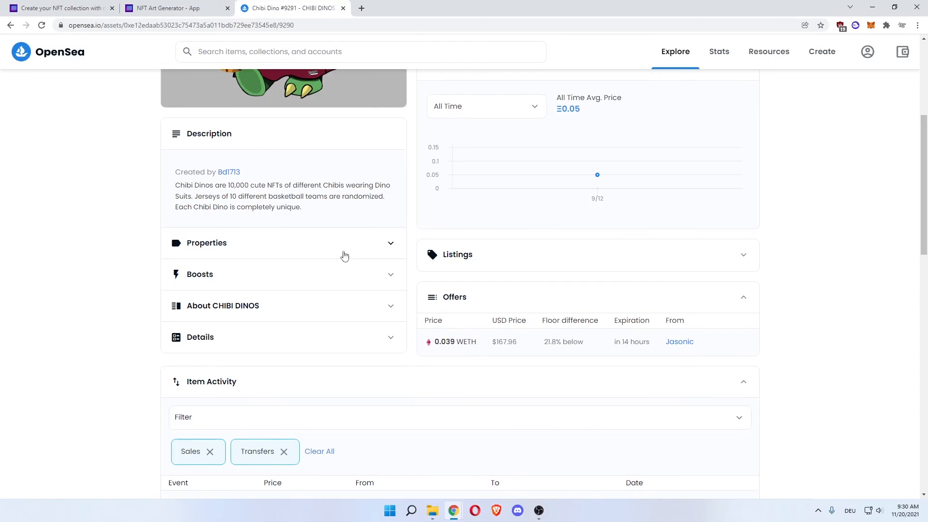
click(338, 257)
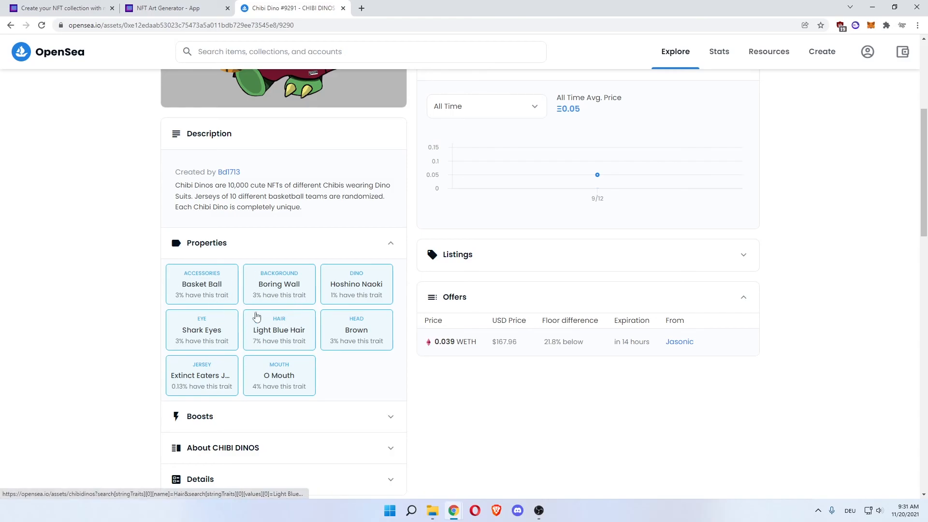
scroll(139, 256, up, 5)
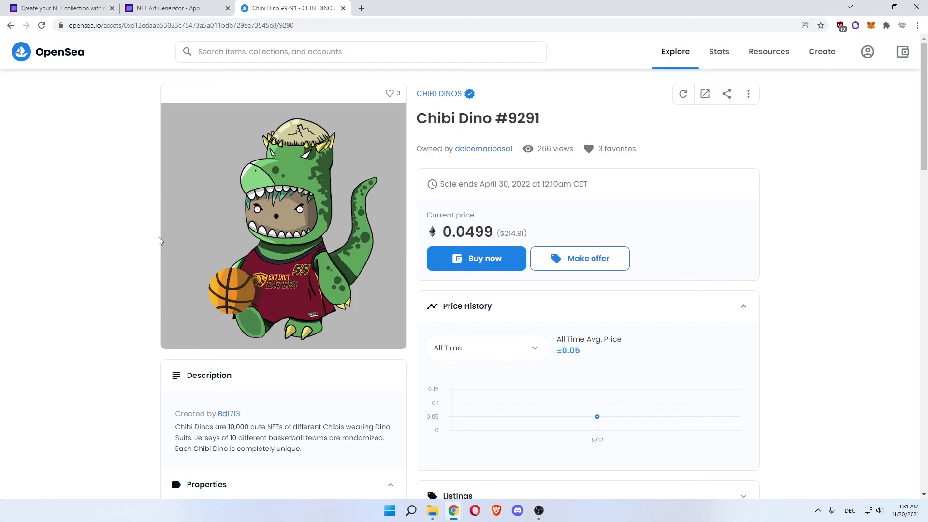
scroll(126, 227, down, 1)
scroll(73, 242, down, 3)
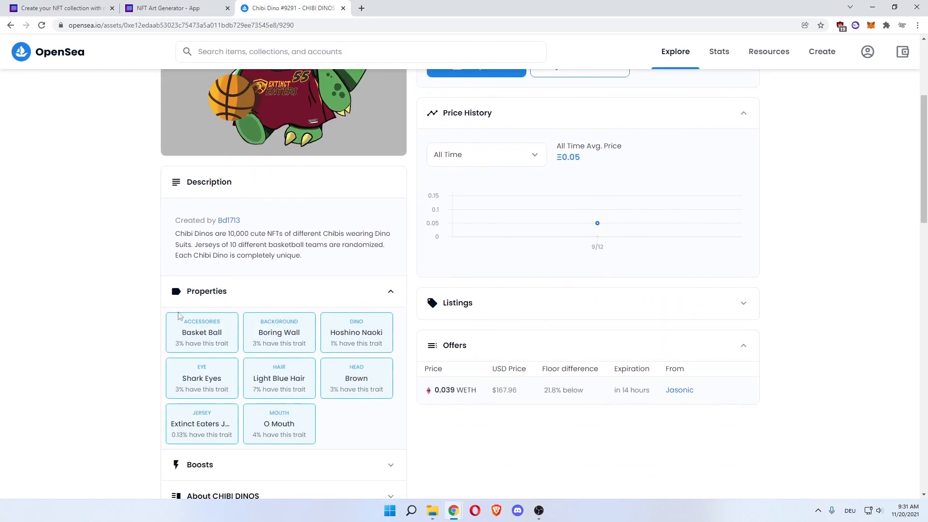
scroll(117, 291, up, 4)
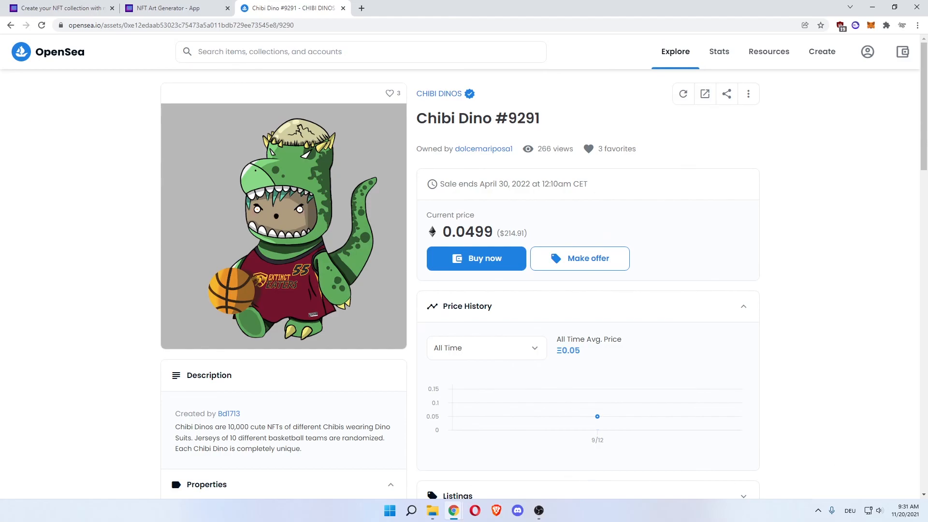
key(alt+Tab)
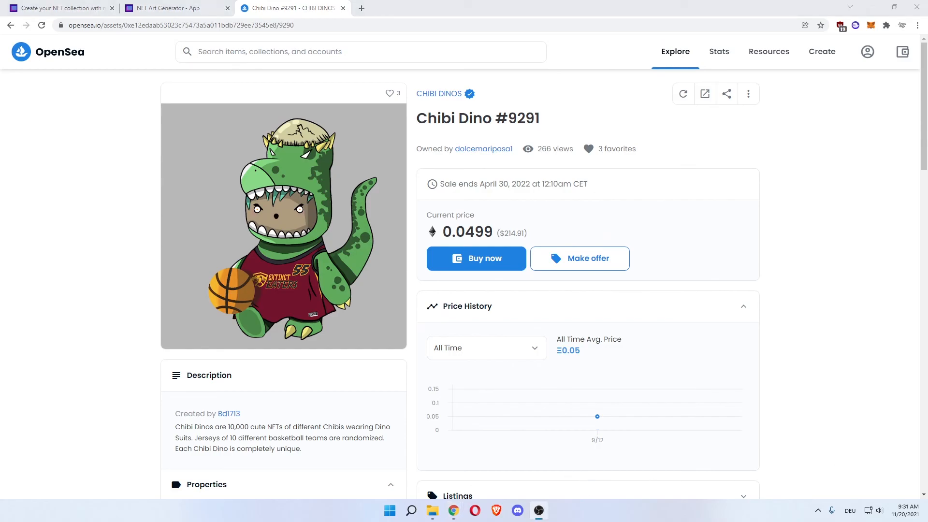